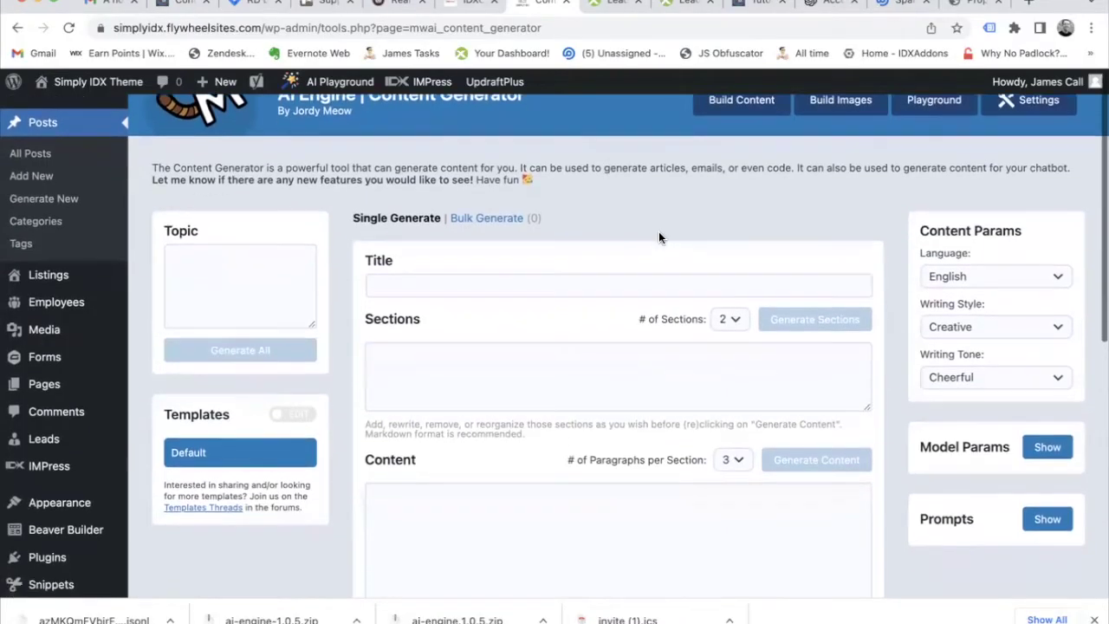
Step: Open the public Simply IDX Theme site in a new browser tab using the admin bar's Visit Site link
scroll(658, 236, down, 1)
scroll(658, 236, down, 1)
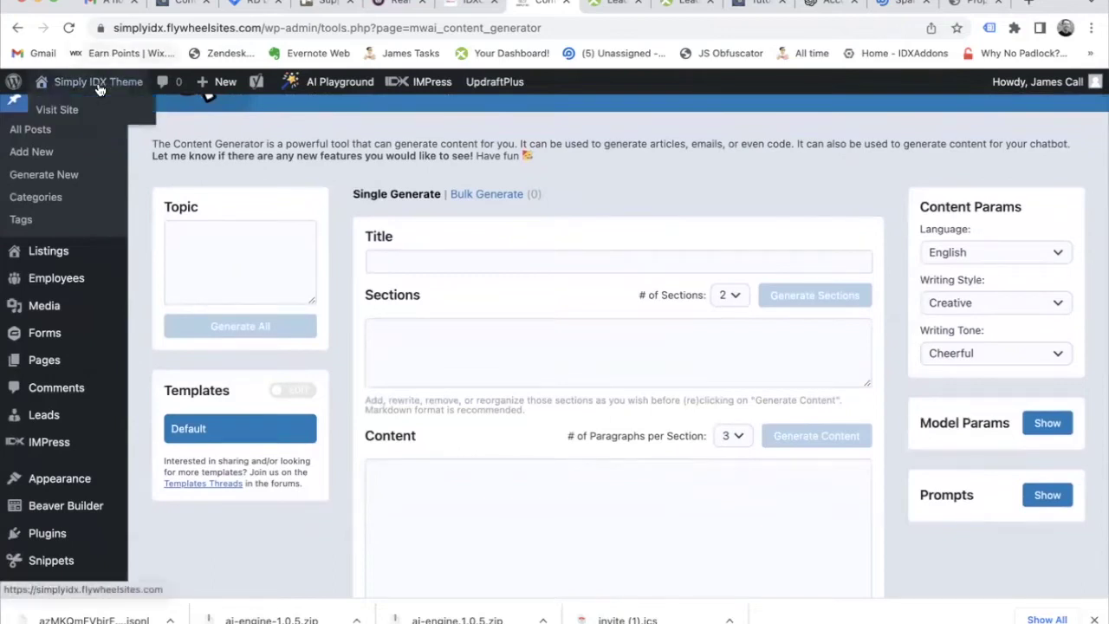
right_click(96, 106)
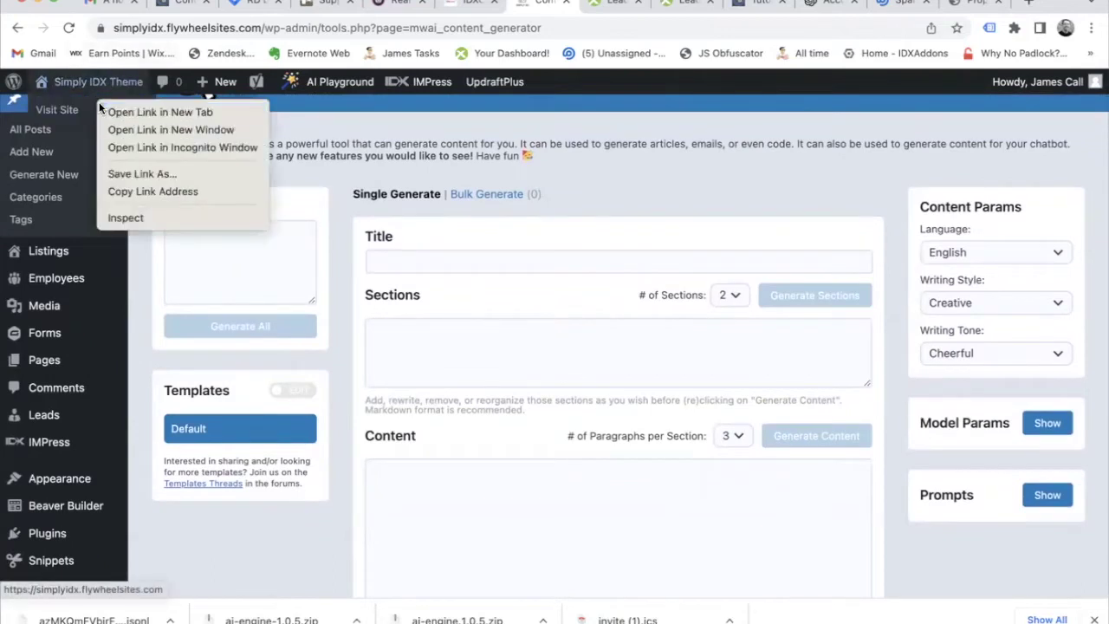
click(159, 110)
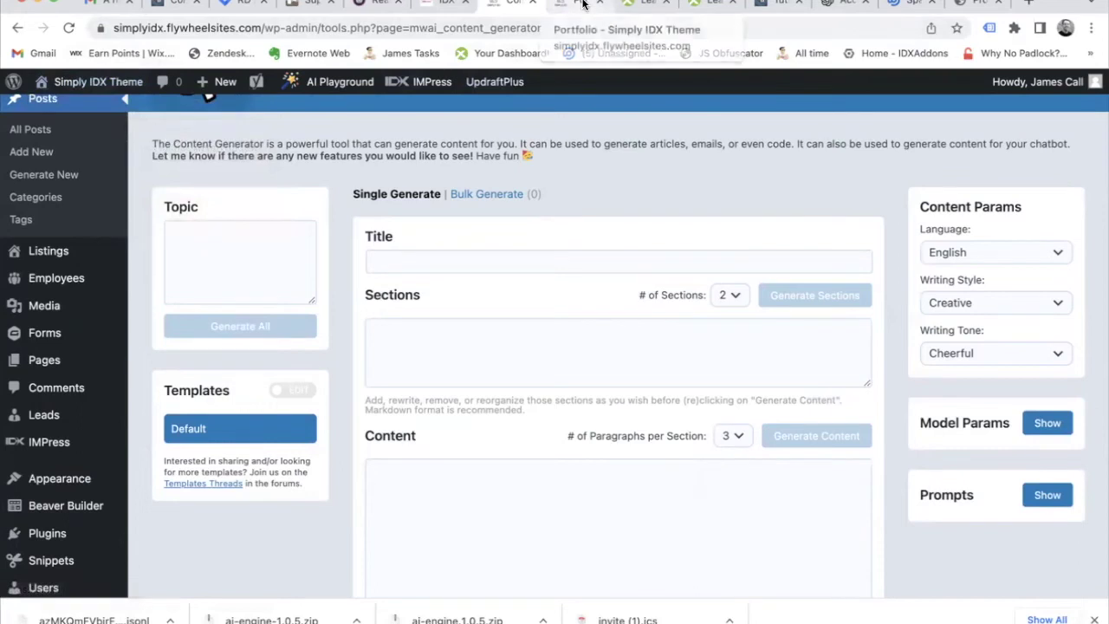
Step: On the site, open the AI chatbot and ask 'Does this theme work with IDX Broker?'
click(579, 4)
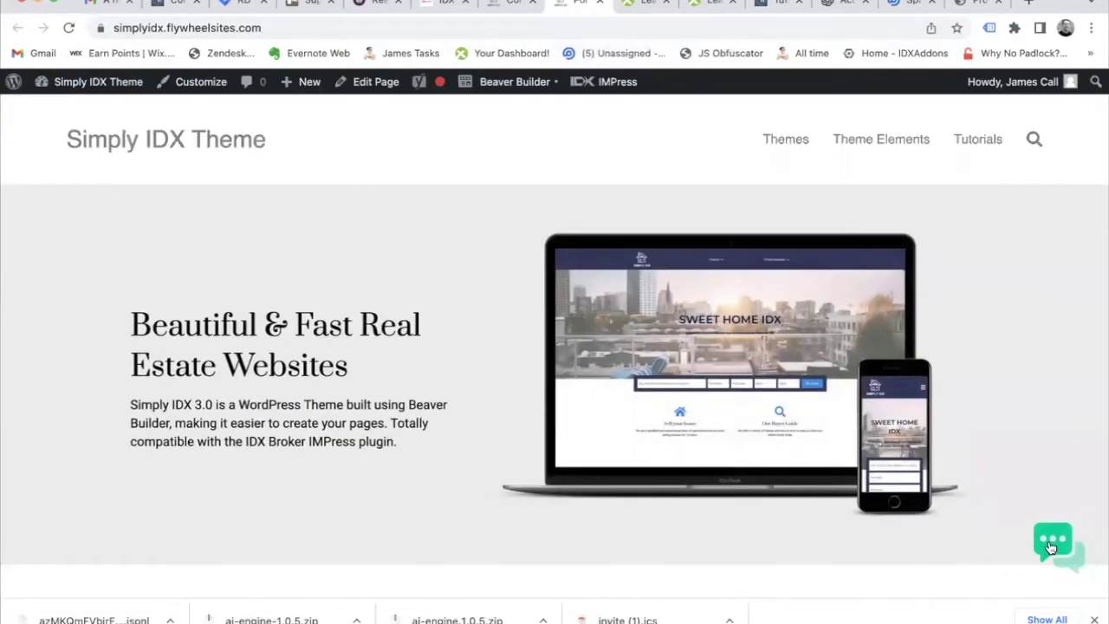
click(1050, 547)
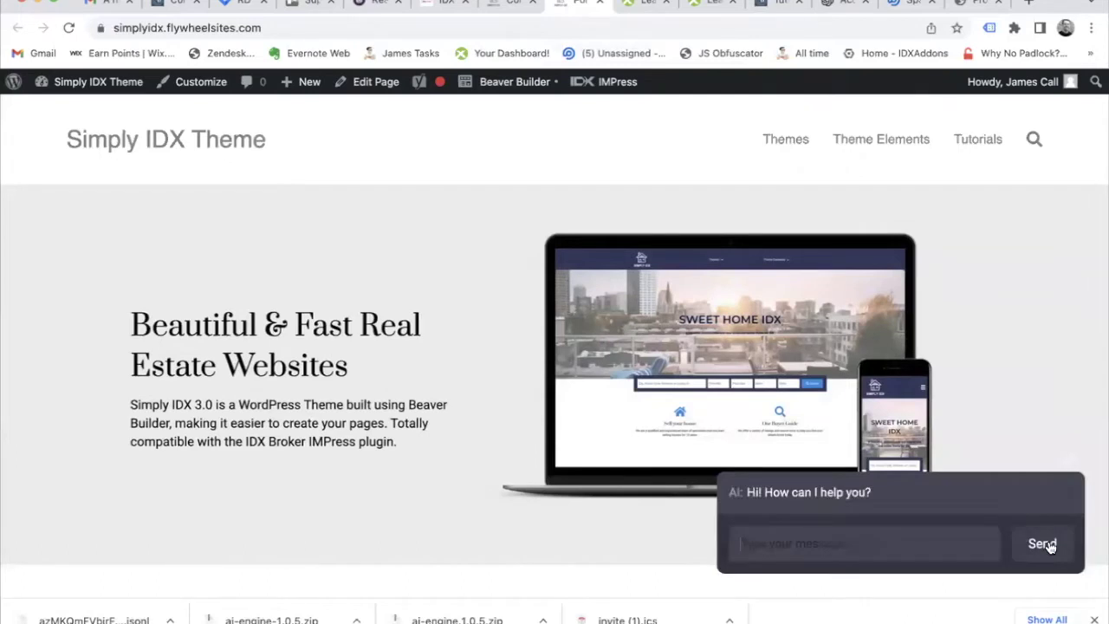
click(831, 551)
text(Does this the)
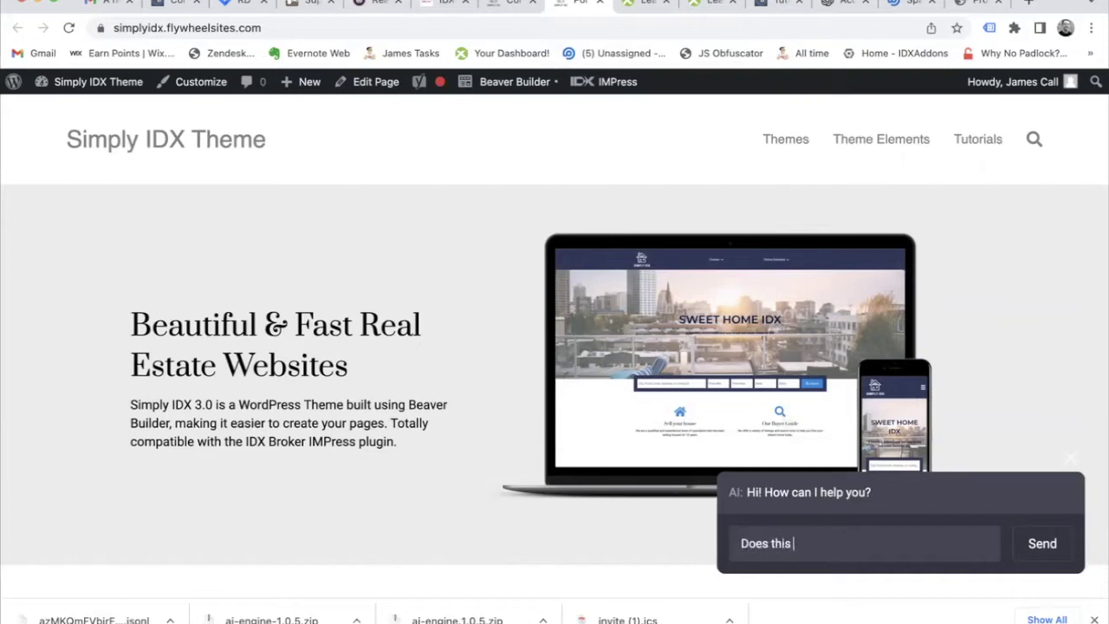
text(me work with IDX Broker?)
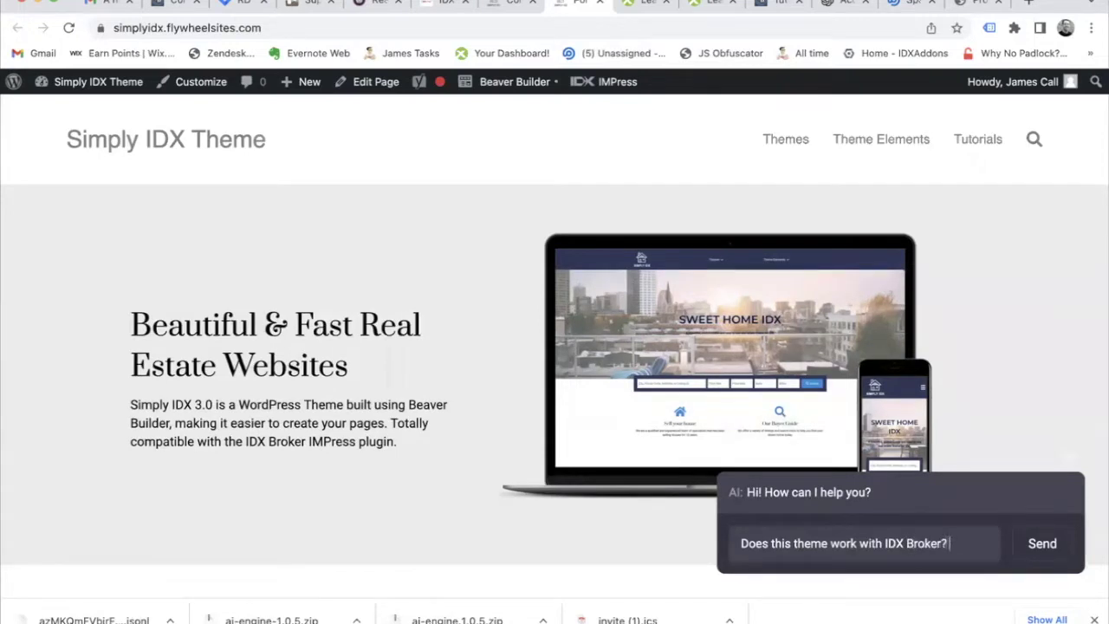
key(Return)
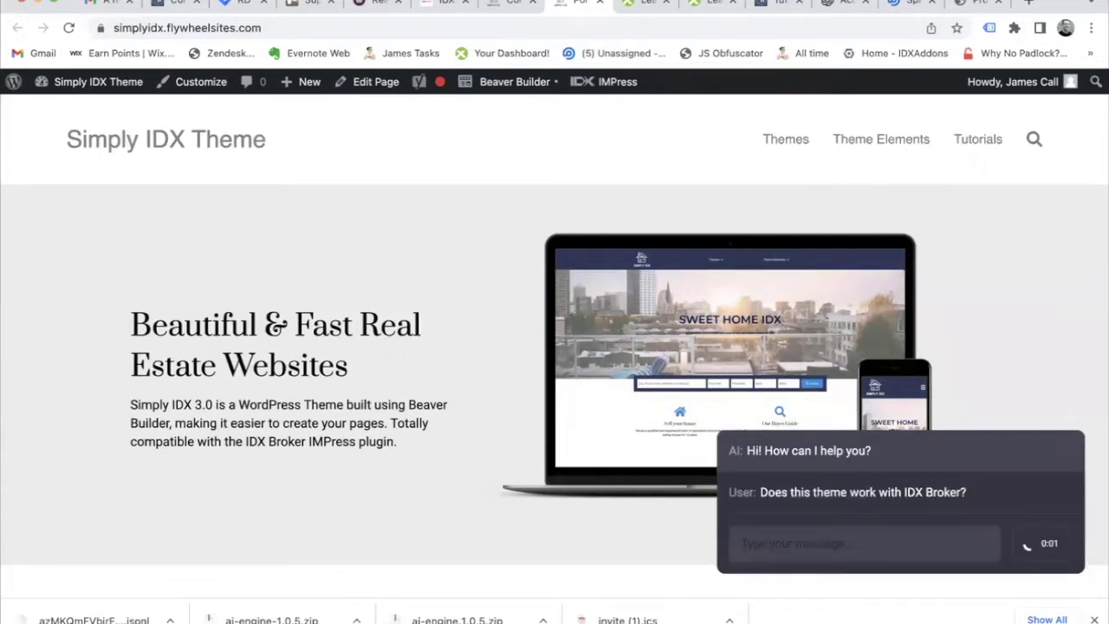
Step: Ask the chatbot to set up the theme, whether it works with IDX Addons.com, and how to get started
text(Can you set the )
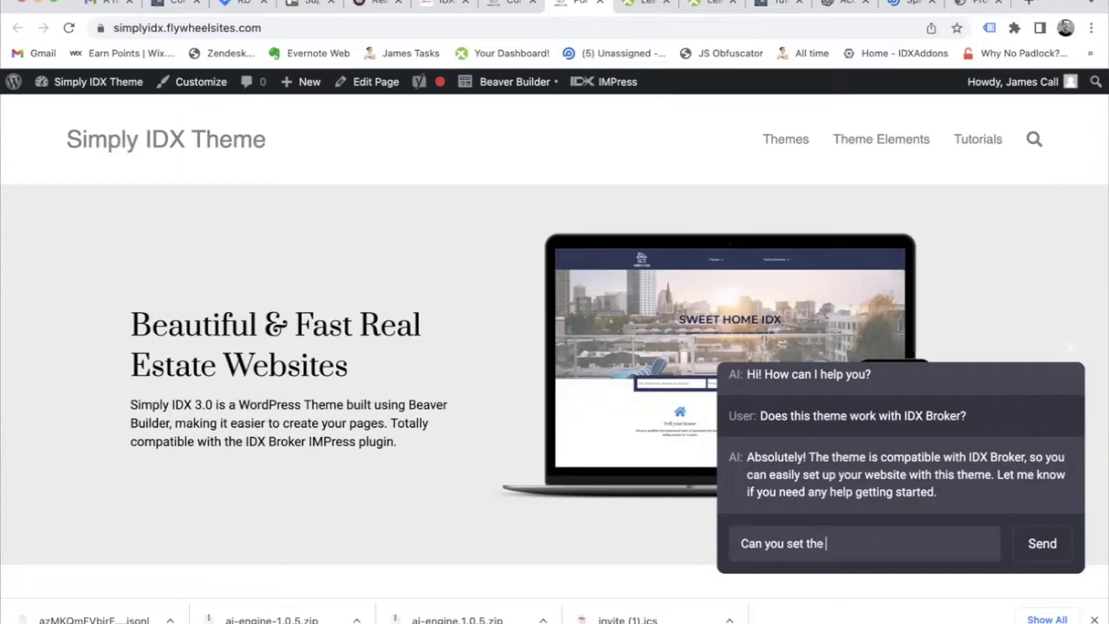
text(eth theme up for me?)
key(Return)
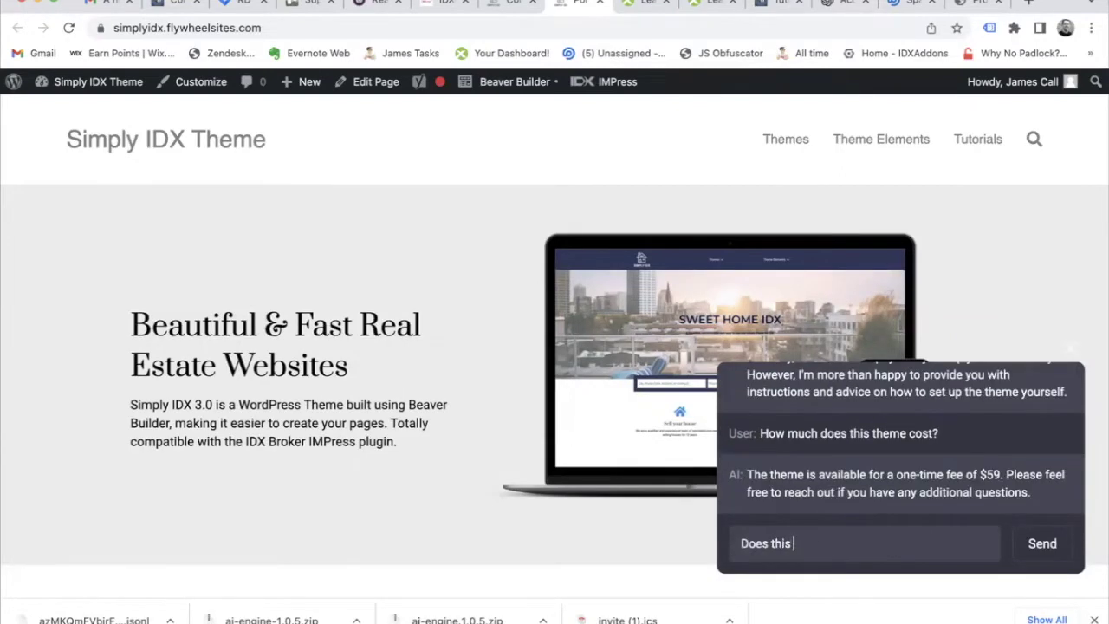
text(wor)
text(k with IDX )
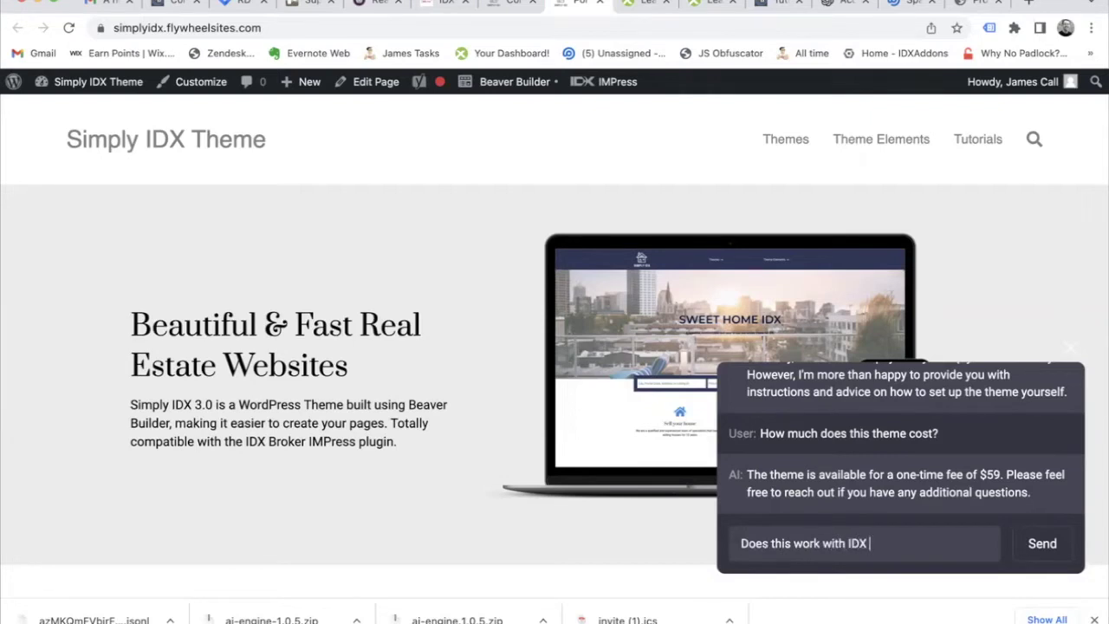
text(Addons.com?)
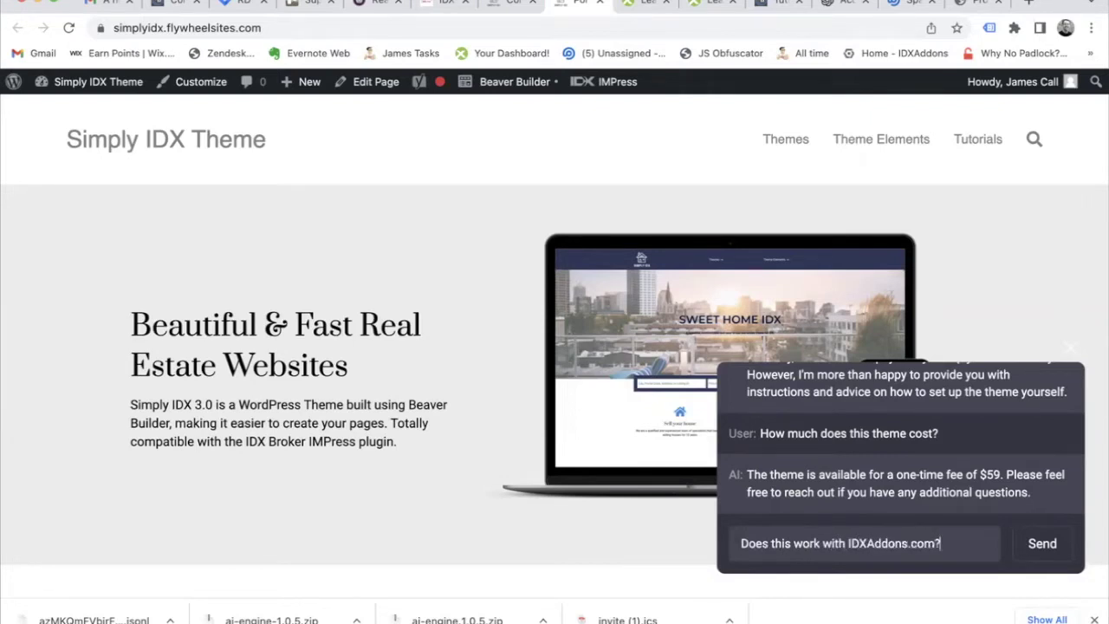
key(Return)
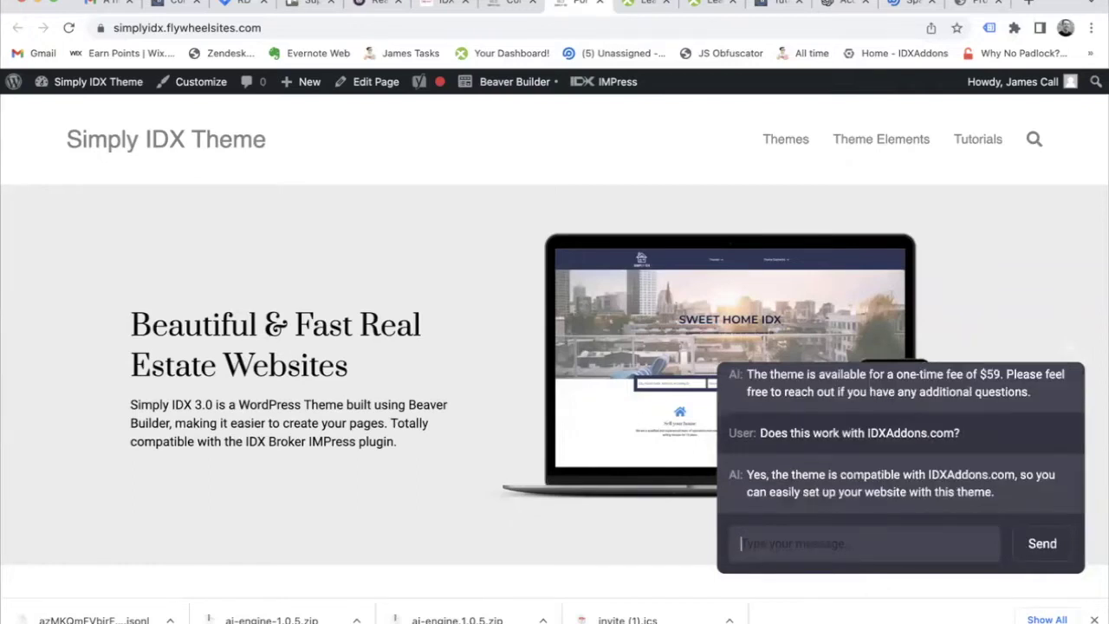
text(Perfect. )
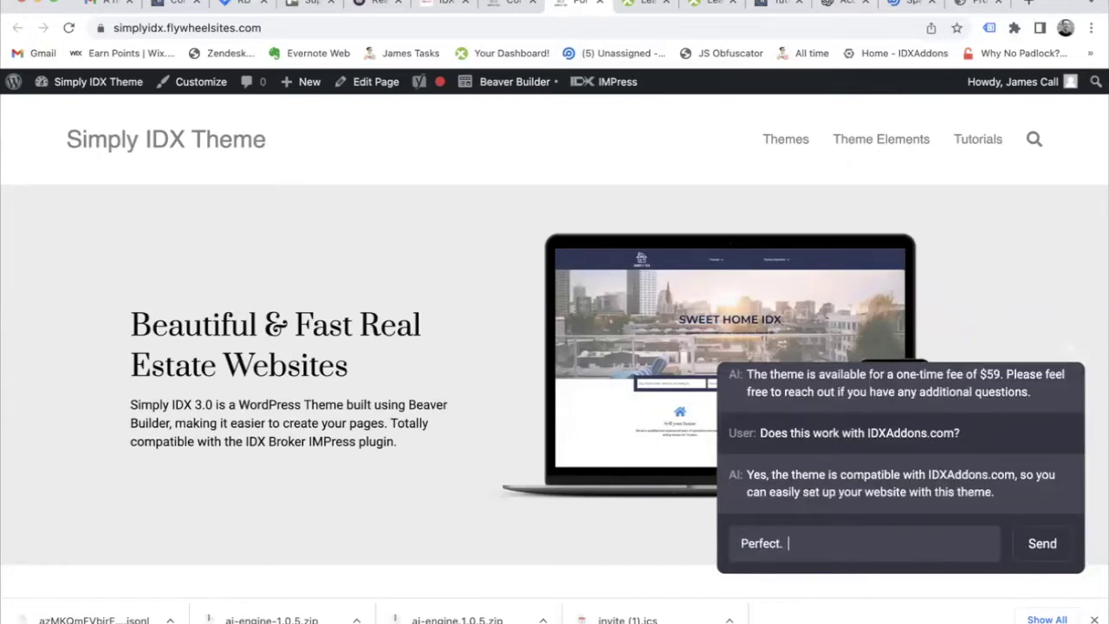
text(What do I need to do to get started)
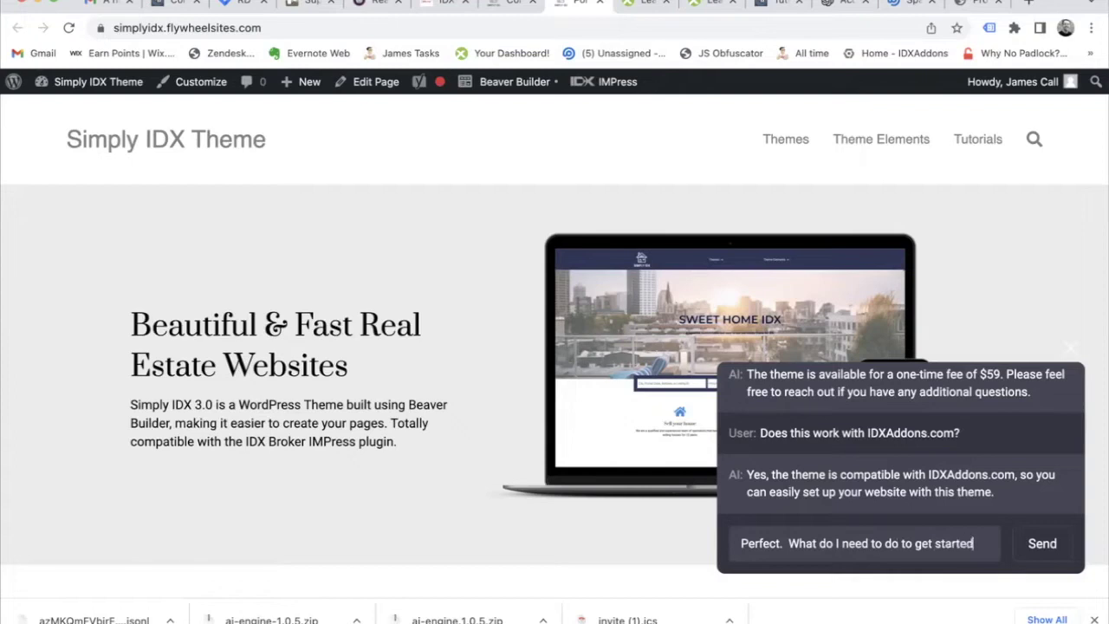
text(?)
key(Return)
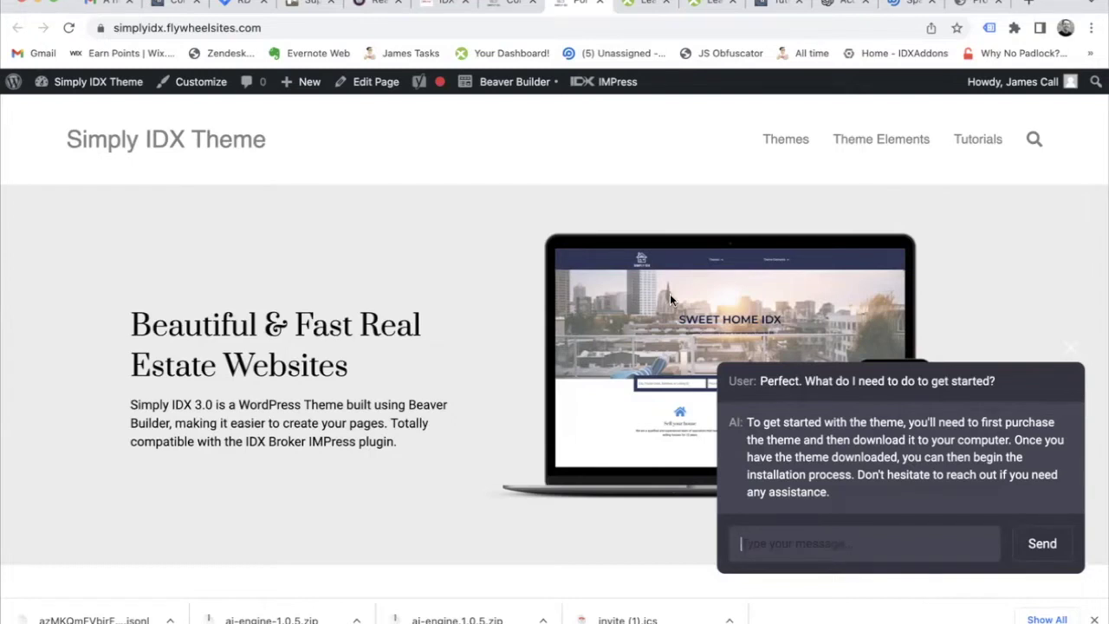
Step: Back in the Content Generator, start a new build titled 'SimplyIDX Theme for IDX Addons'
click(508, 7)
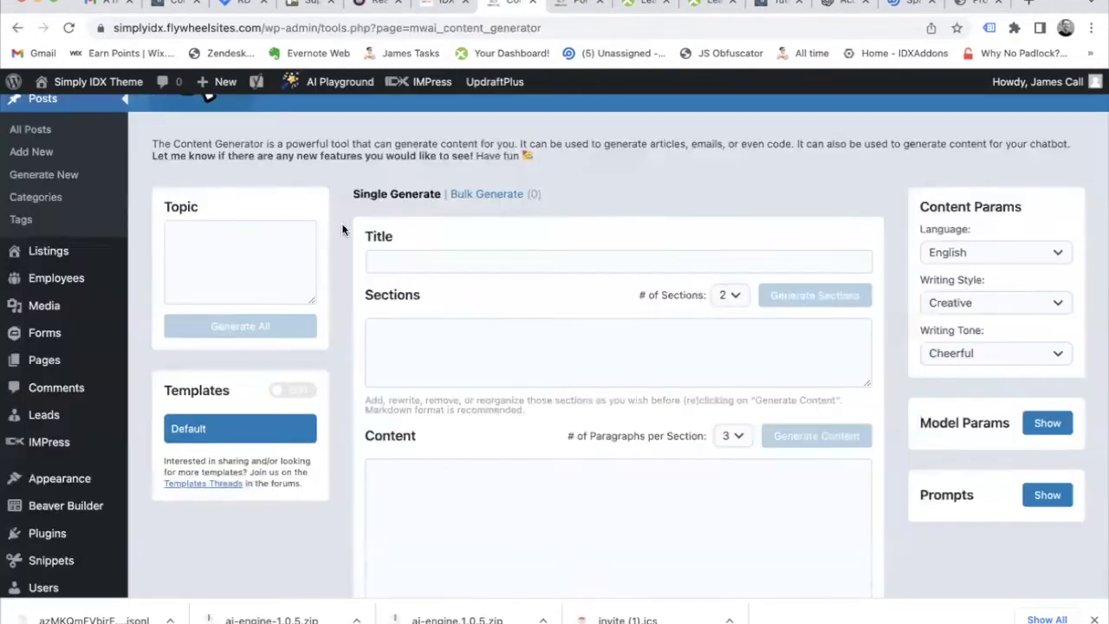
scroll(342, 230, up, 2)
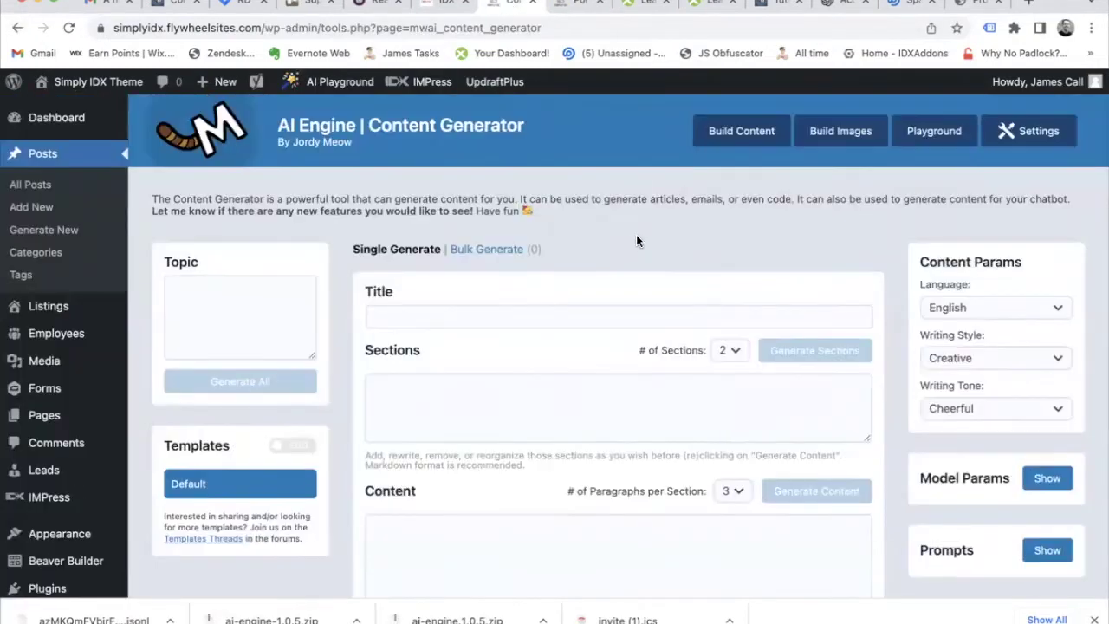
click(737, 130)
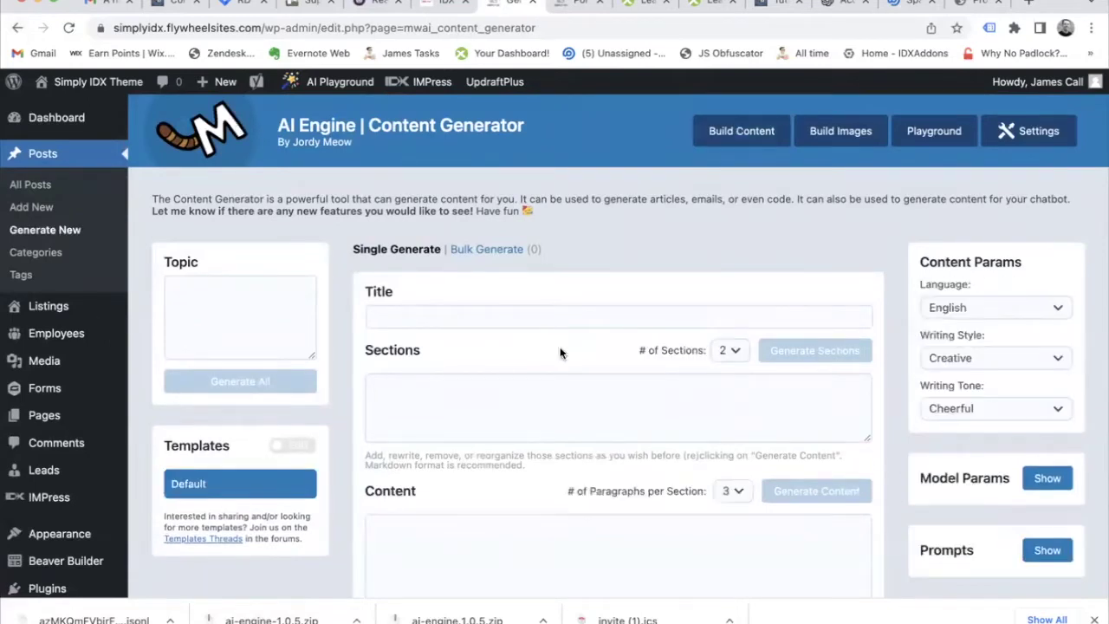
click(481, 320)
scroll(520, 324, down, 2)
text(Simply)
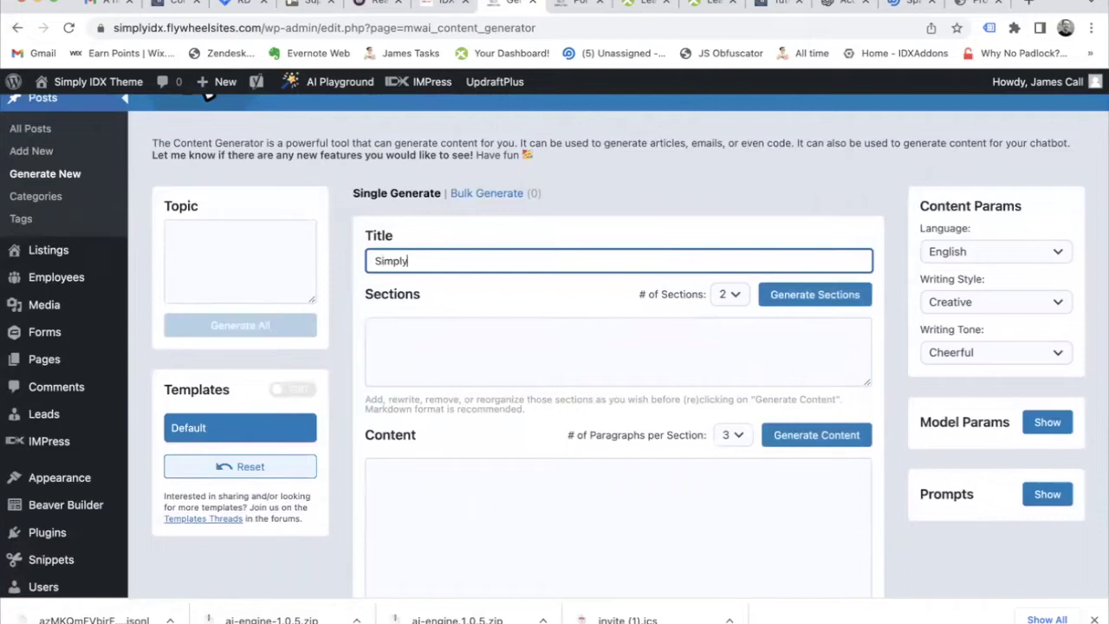
text(IDX Theme for IDX Addon)
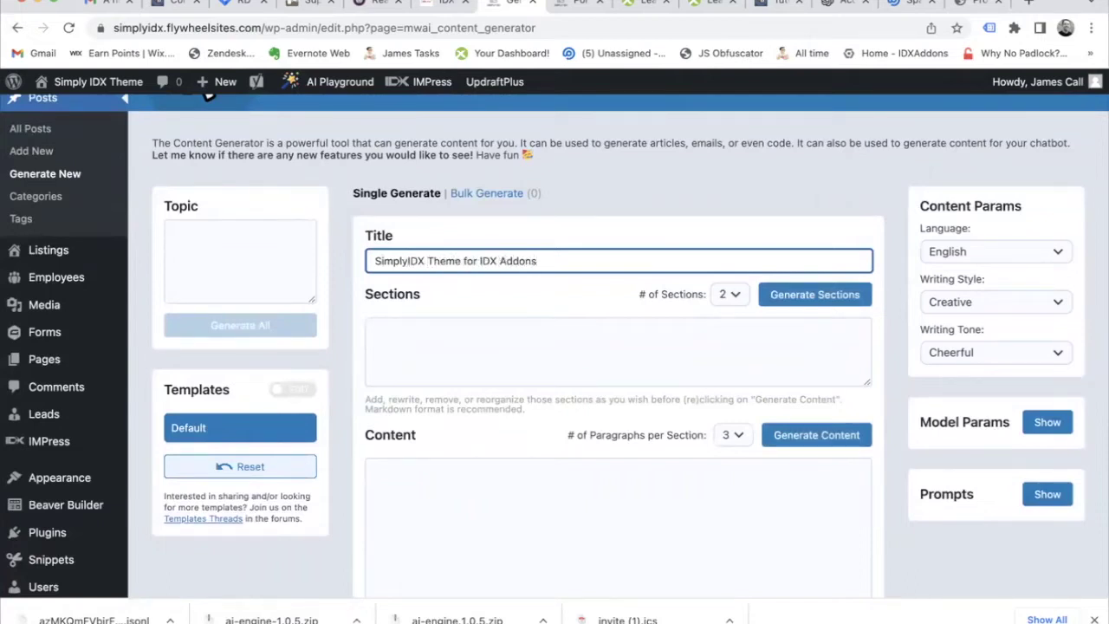
text(s)
Step: Set the number of sections to 3 and generate the section headings
scroll(579, 442, down, 3)
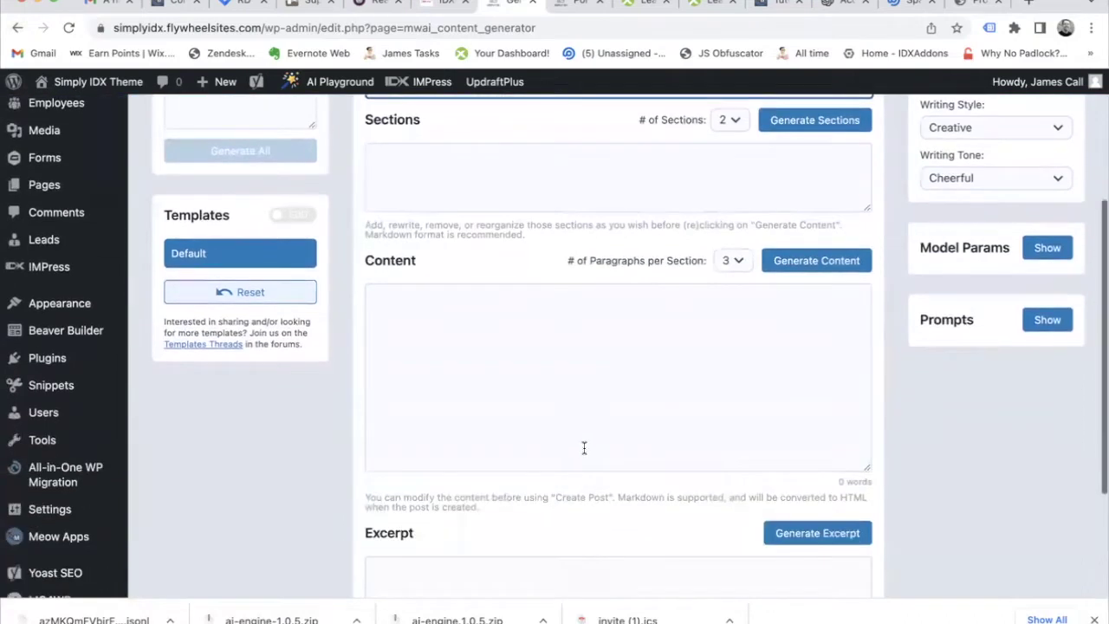
scroll(591, 440, up, 1)
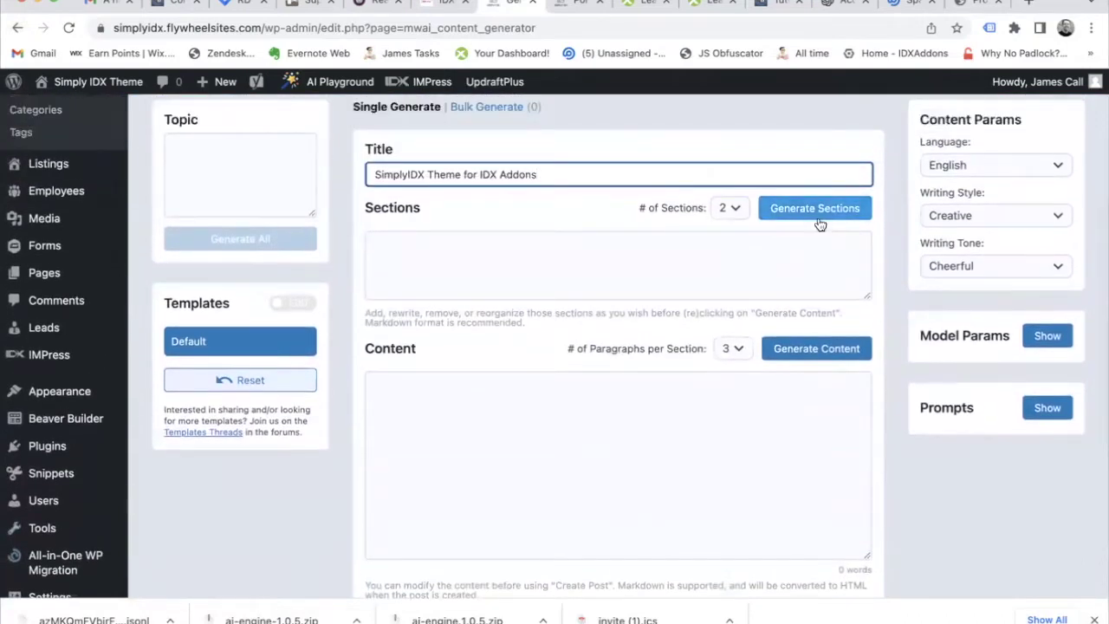
click(732, 208)
click(730, 258)
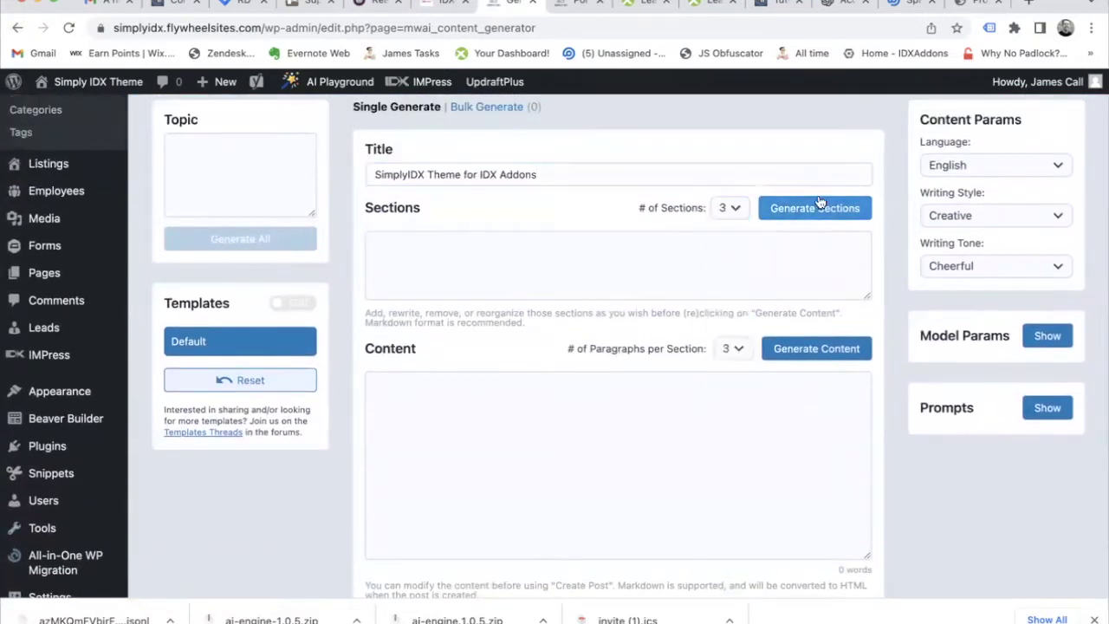
click(821, 205)
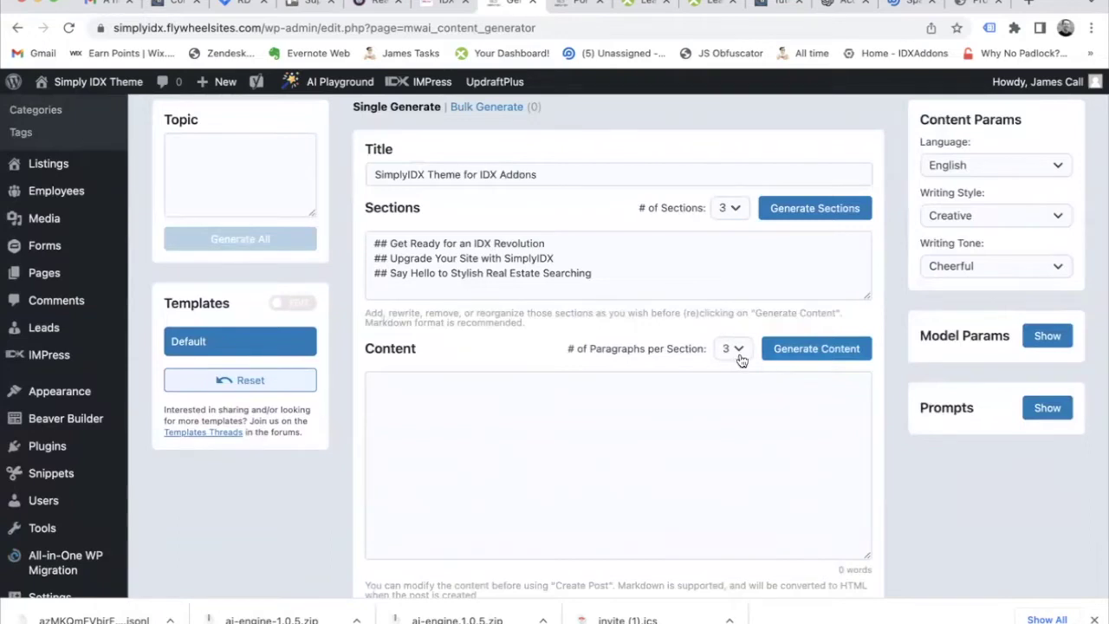
Step: Set two paragraphs per section and generate the article content
click(734, 351)
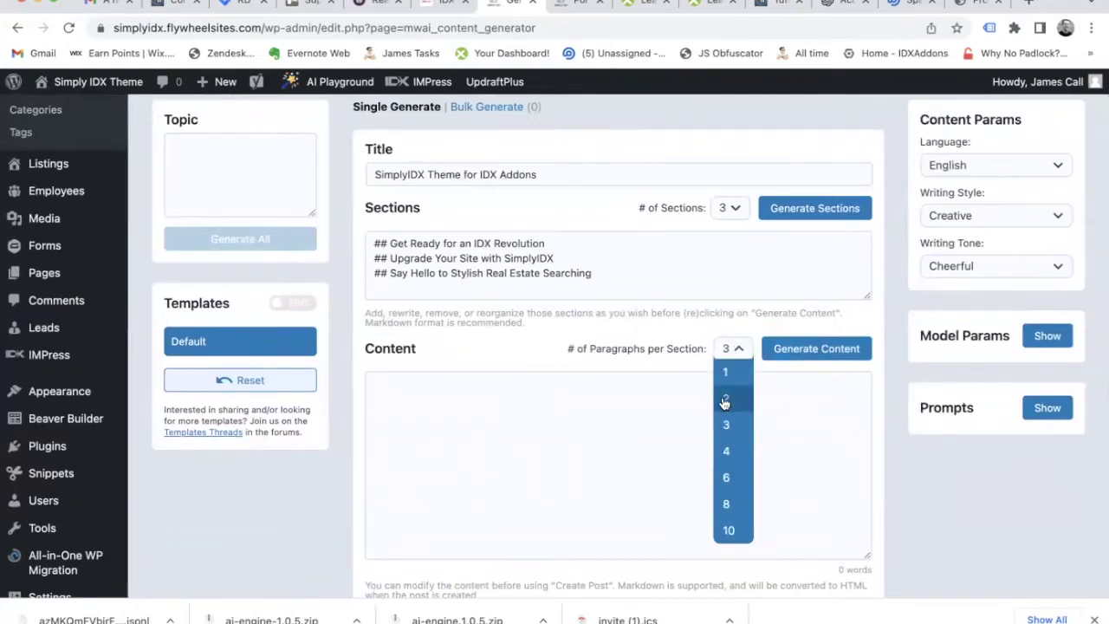
click(724, 402)
scroll(785, 394, down, 4)
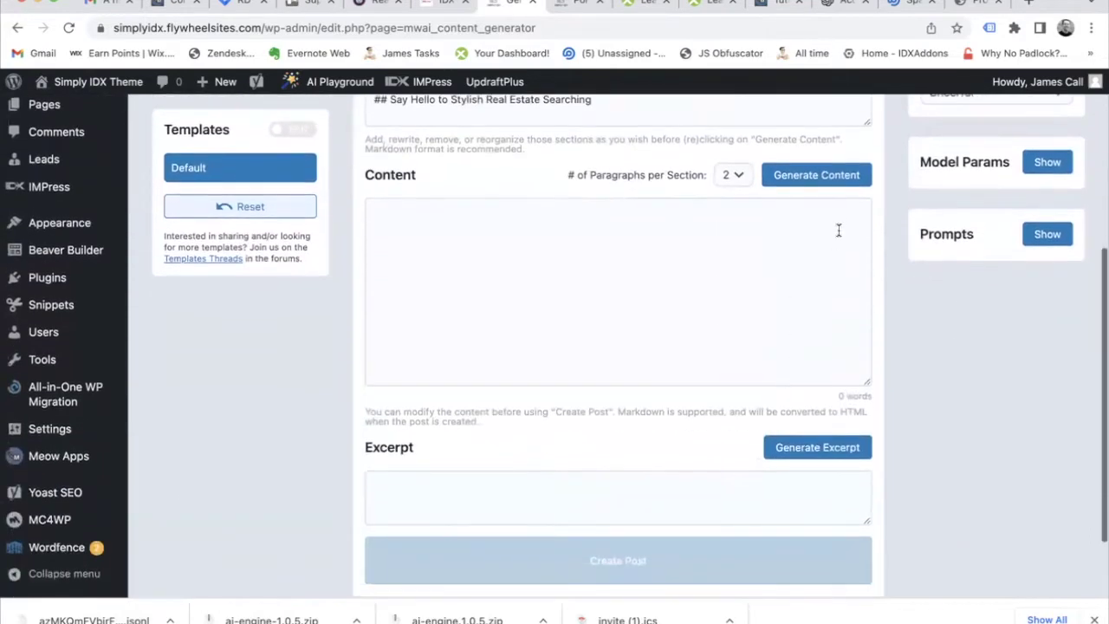
click(843, 180)
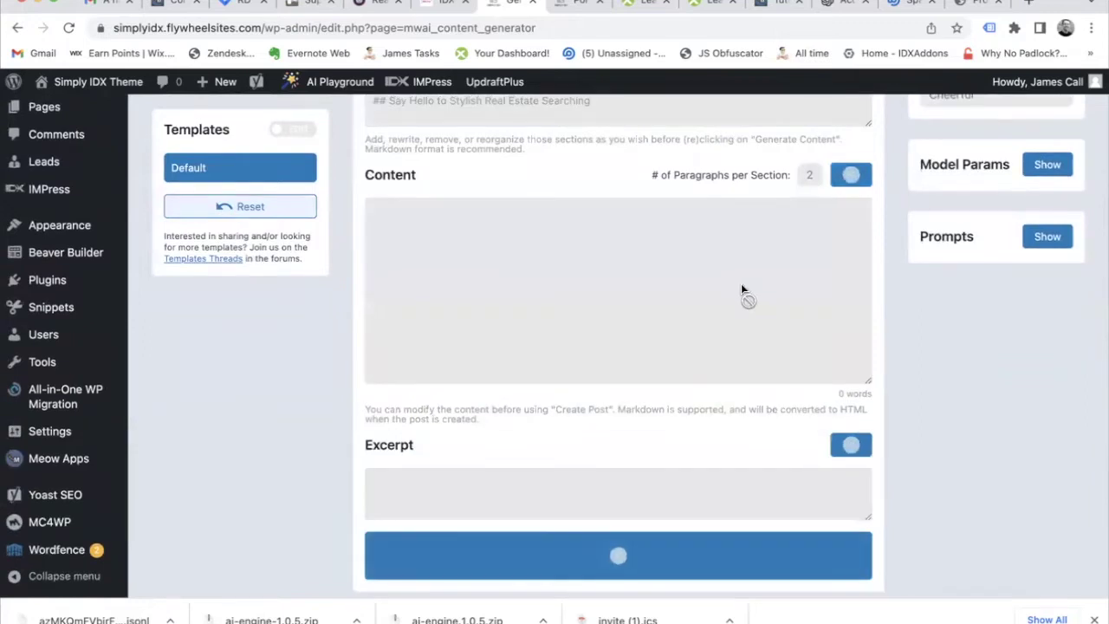
Step: Review the 356-word content and generate the excerpt 'SimplyIDX: the perfect theme for all your IDX addons needs!'
scroll(615, 337, down, 3)
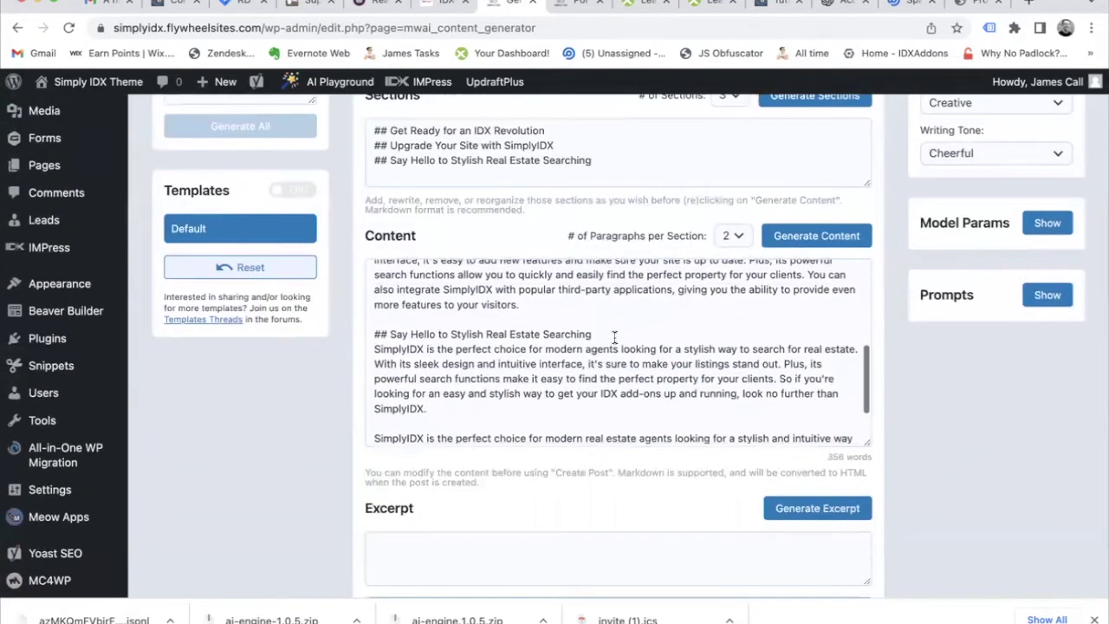
scroll(615, 337, down, 1)
scroll(614, 337, up, 3)
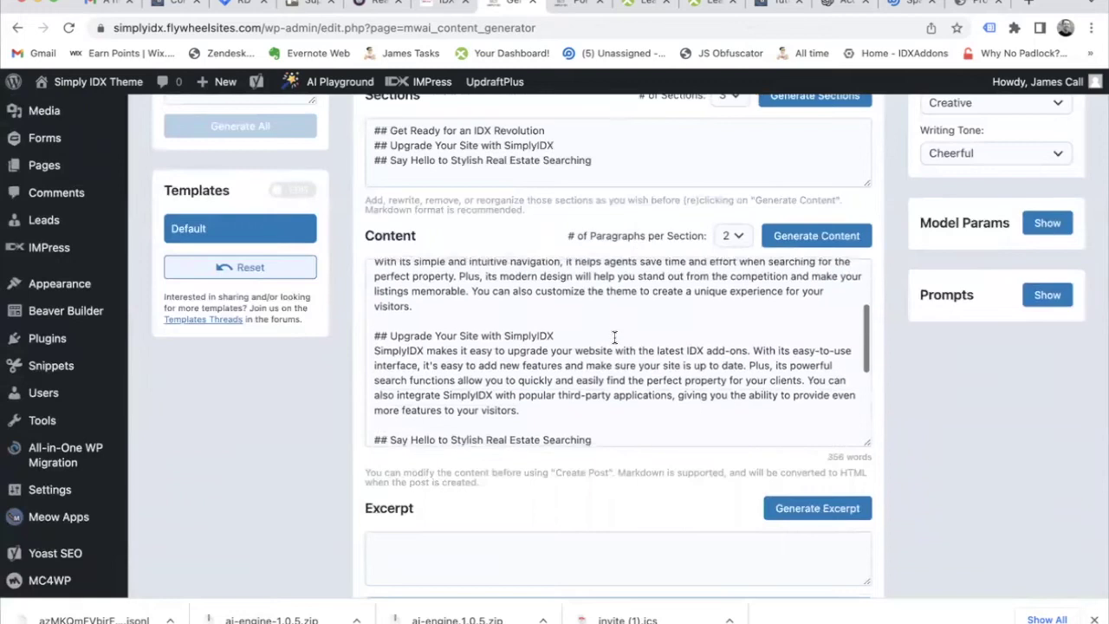
scroll(614, 337, down, 3)
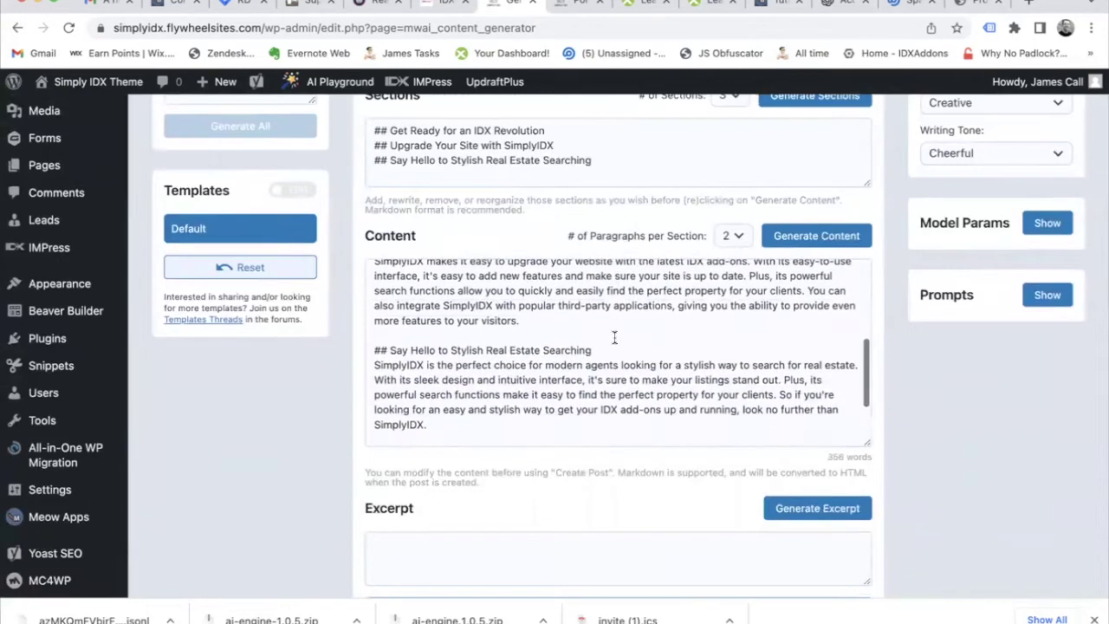
scroll(614, 337, up, 1)
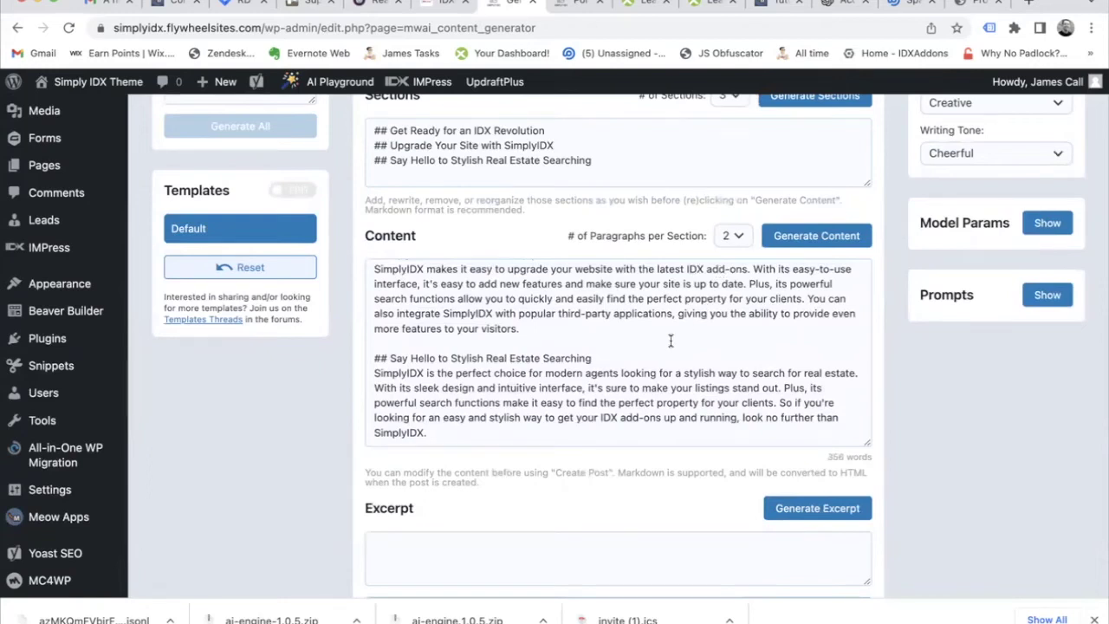
scroll(670, 340, down, 3)
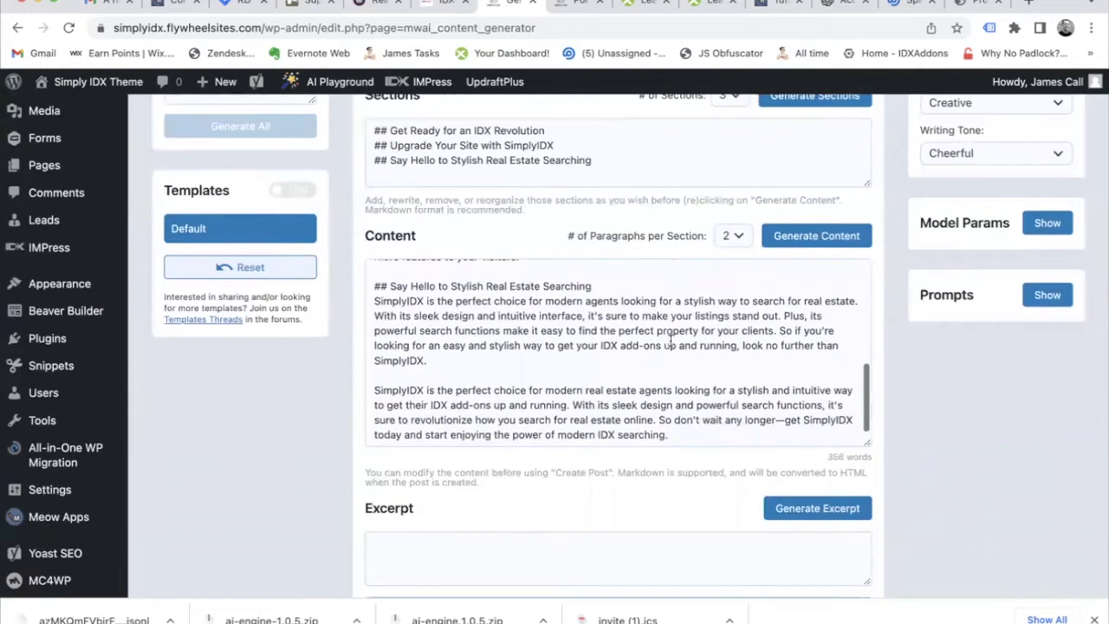
scroll(669, 341, down, 1)
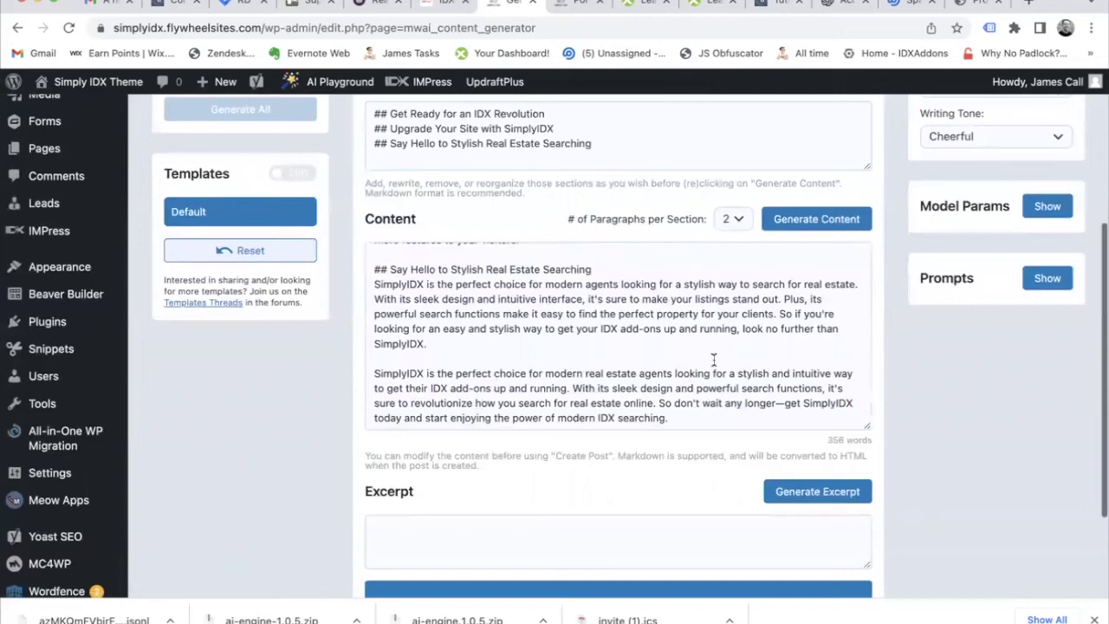
click(802, 493)
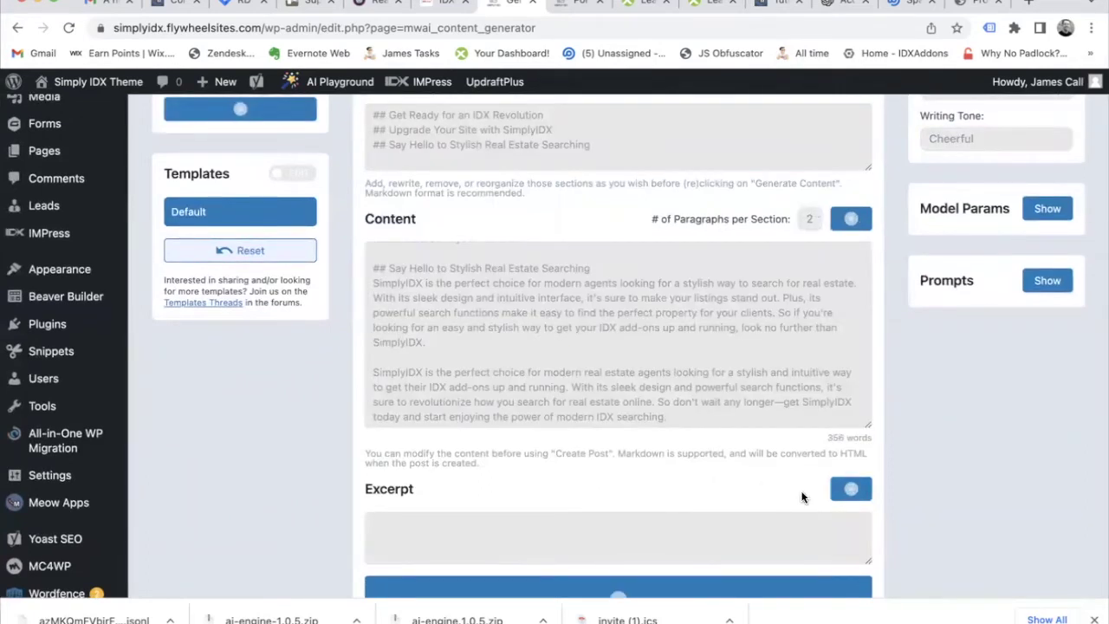
scroll(801, 491, down, 3)
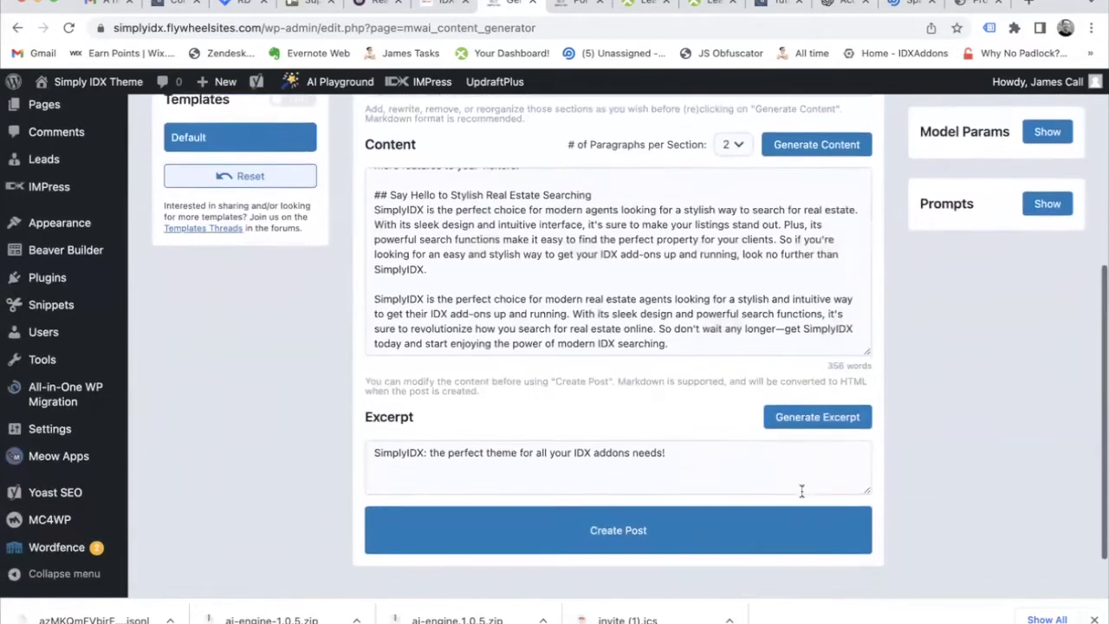
Step: Browse the Writing Tone options, then bring up the Writing Style list
scroll(996, 373, up, 10)
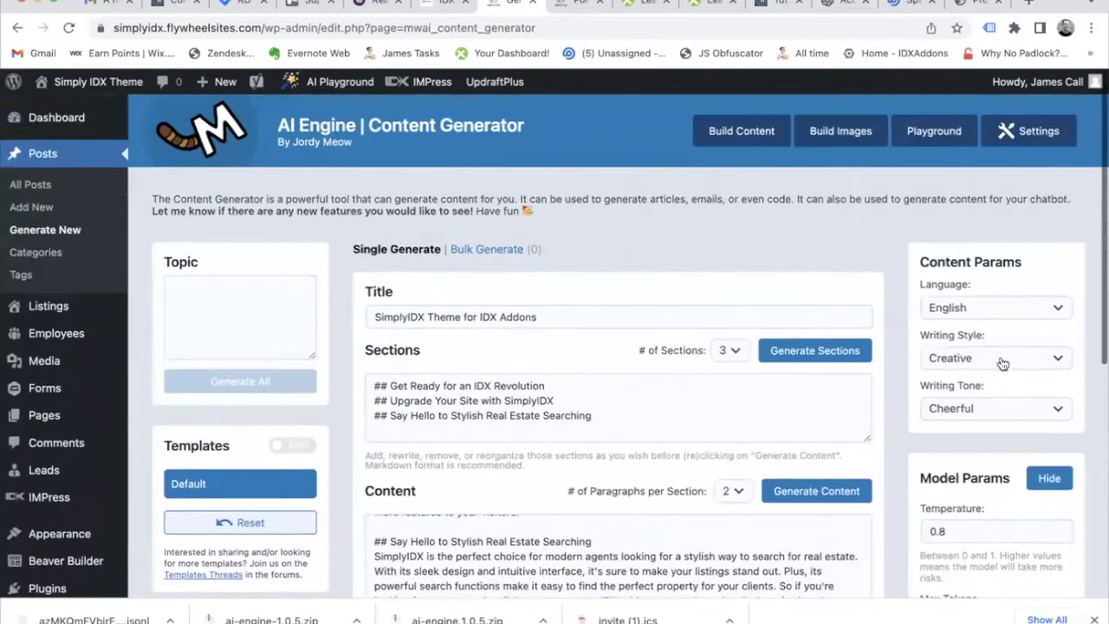
click(1002, 413)
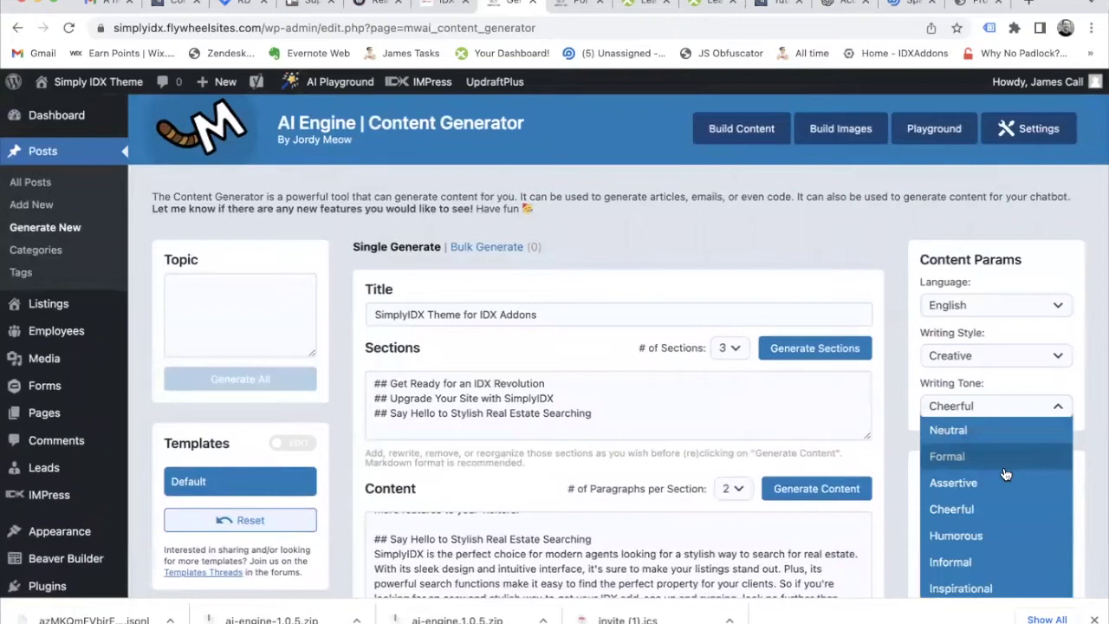
scroll(1002, 485, down, 5)
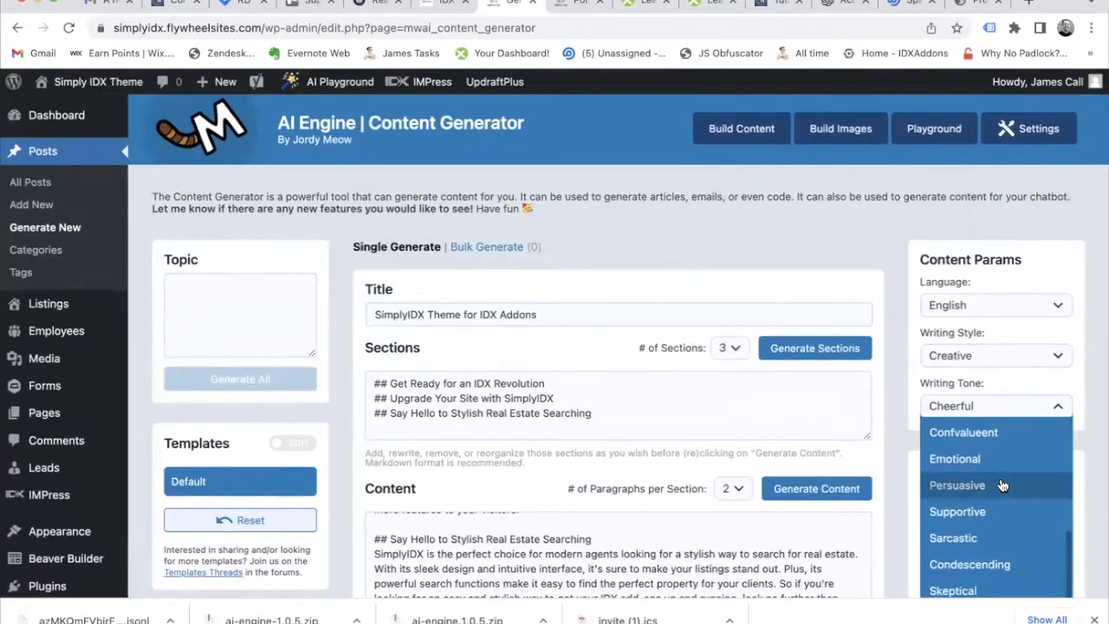
click(989, 353)
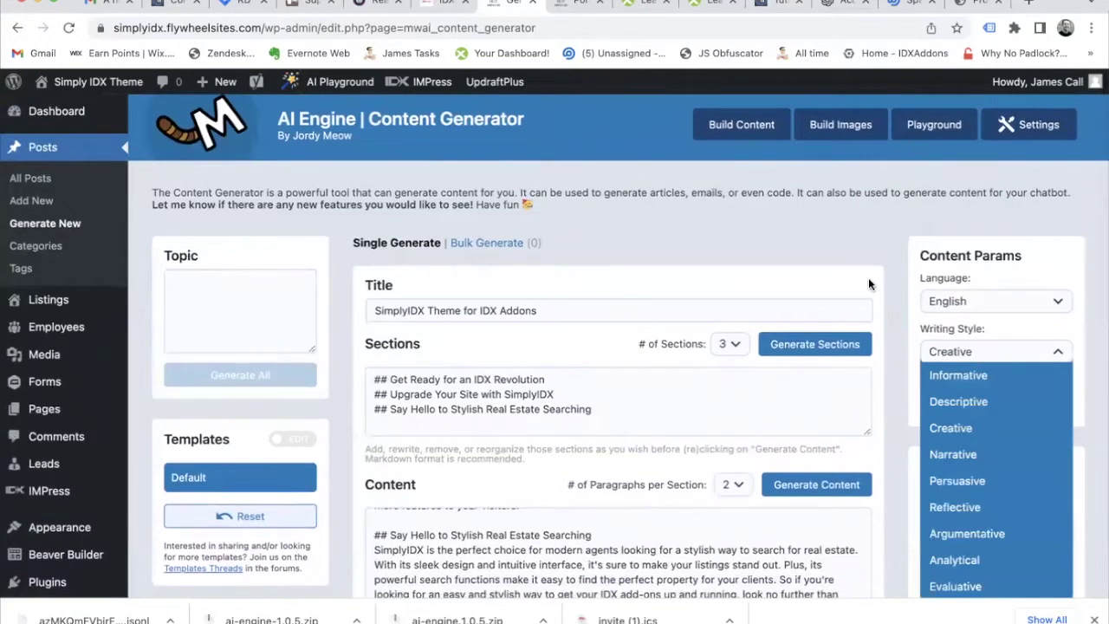
Step: Keep the Creative style, then submit the pasted RealtyCandy question in the Playground and review the answers
click(867, 248)
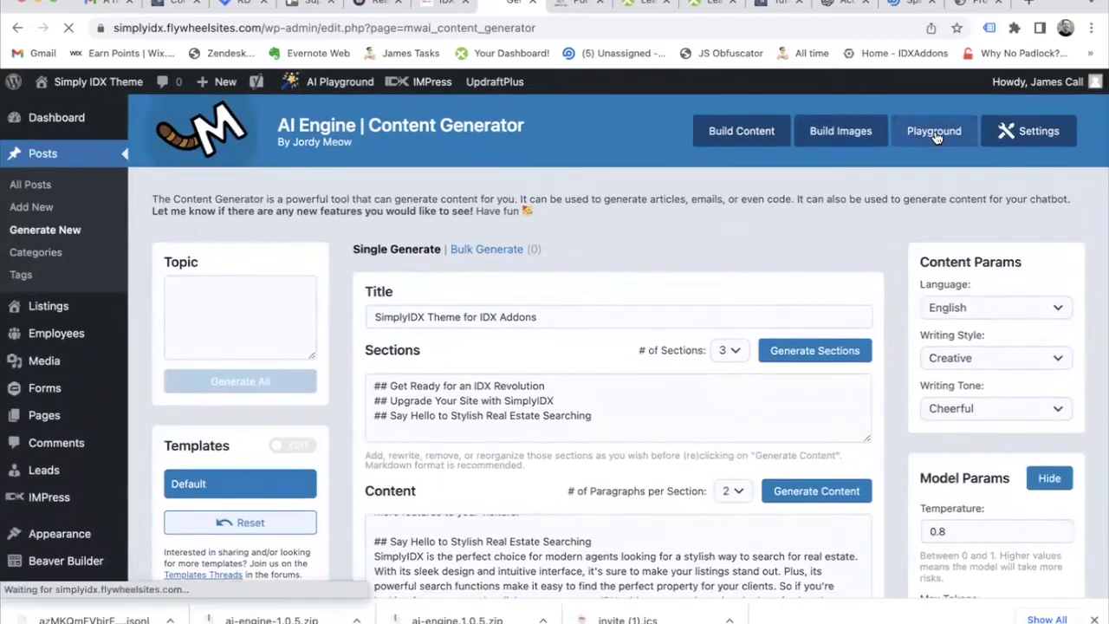
click(941, 132)
click(437, 368)
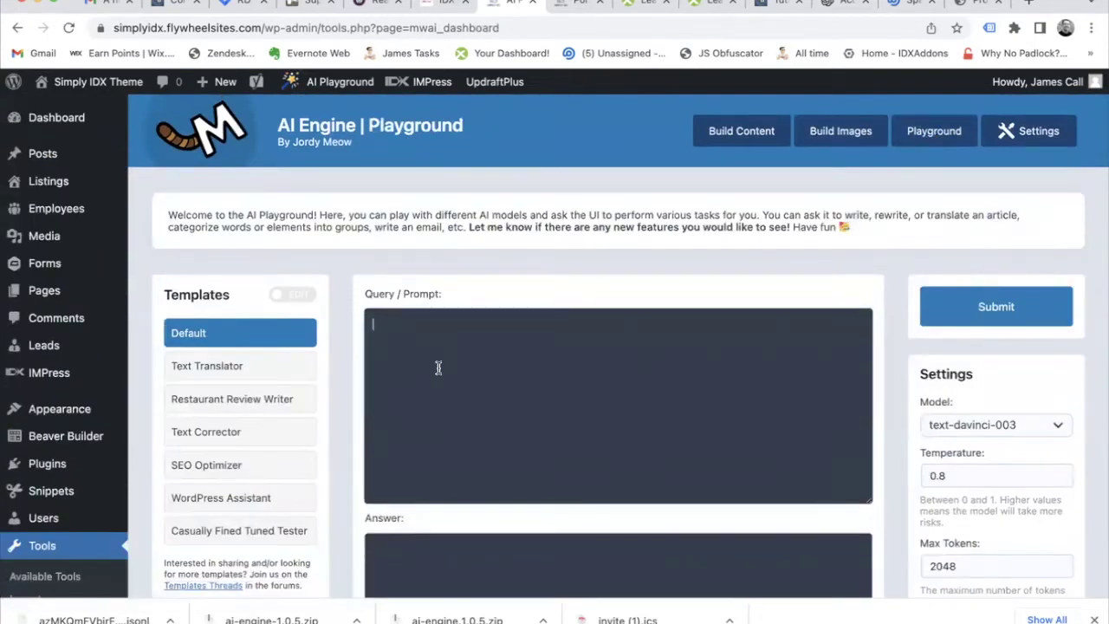
scroll(496, 408, down, 2)
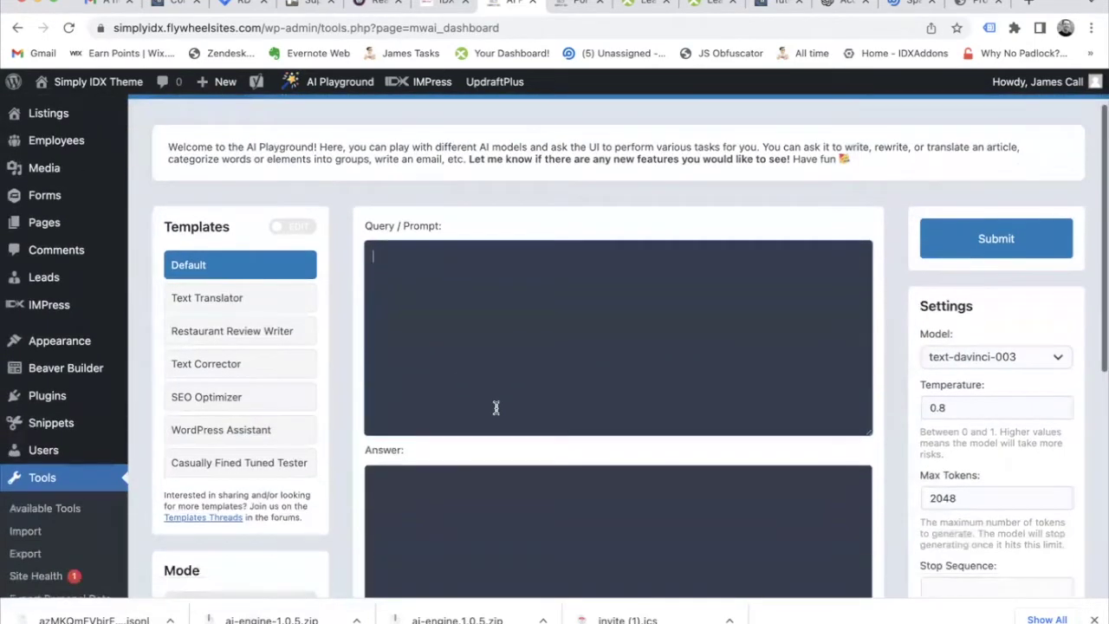
text(What does RealtyCandy do?)
key(ctrl+Return)
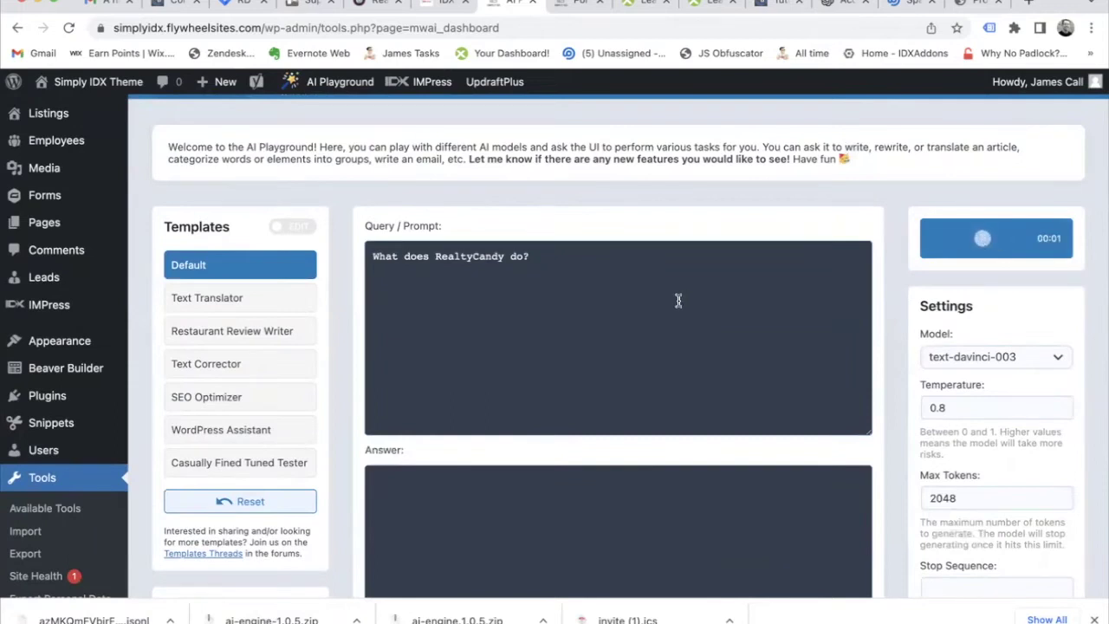
scroll(606, 373, down, 2)
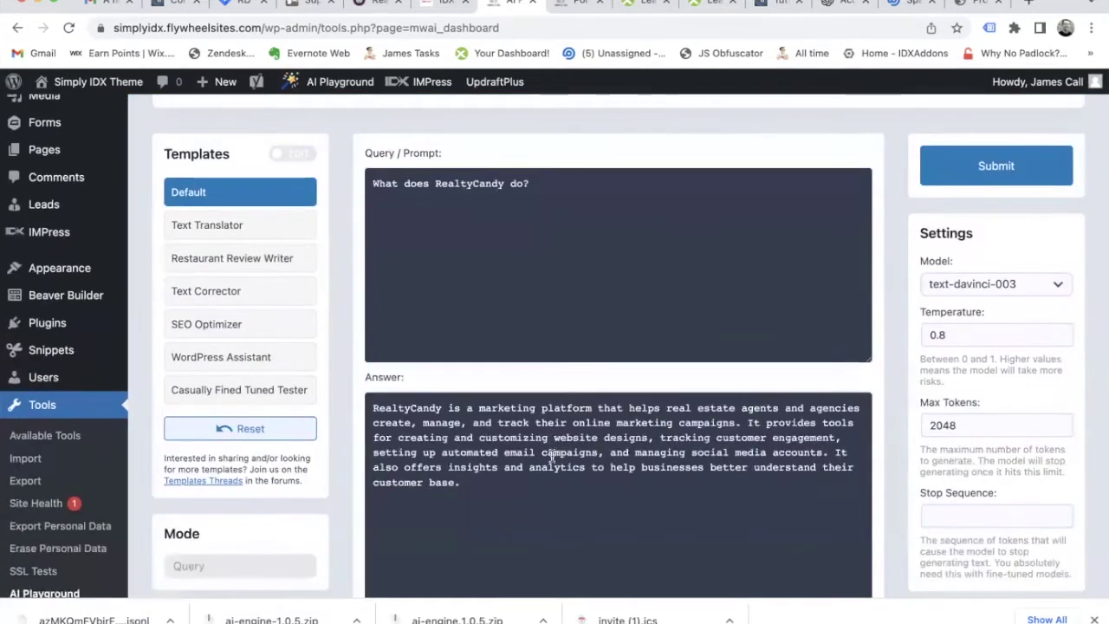
scroll(550, 455, down, 3)
scroll(551, 455, up, 4)
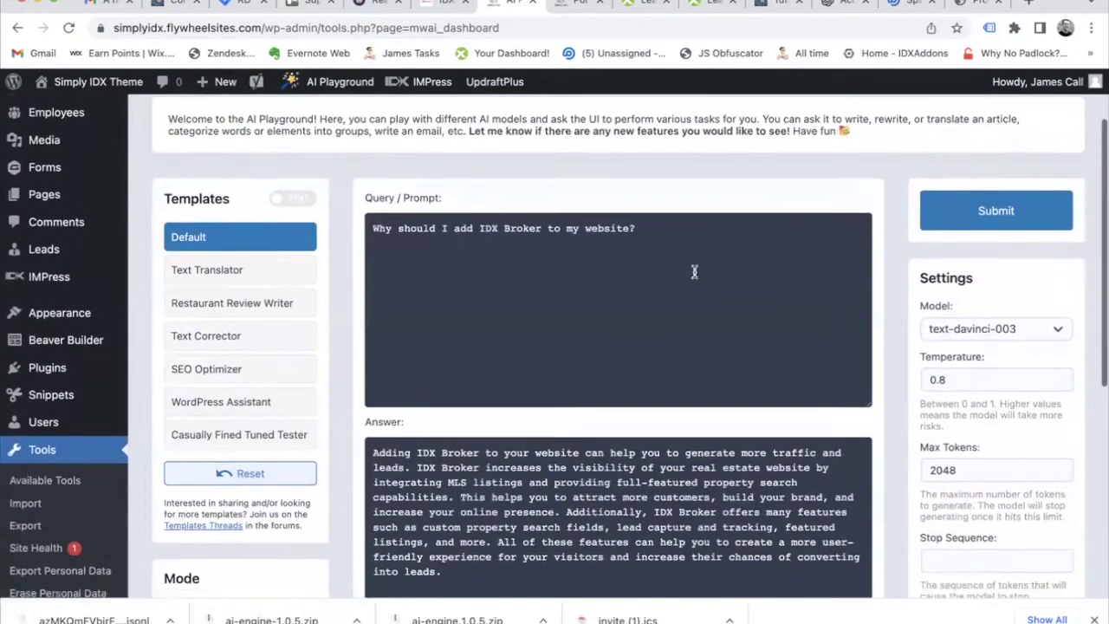
scroll(692, 272, down, 2)
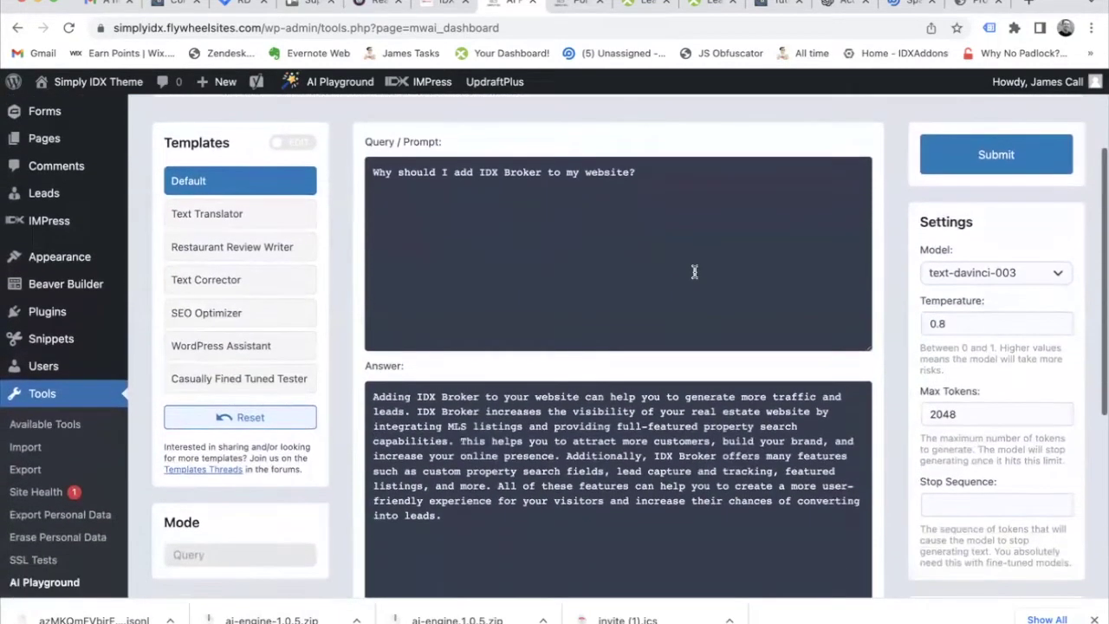
scroll(614, 435, down, 1)
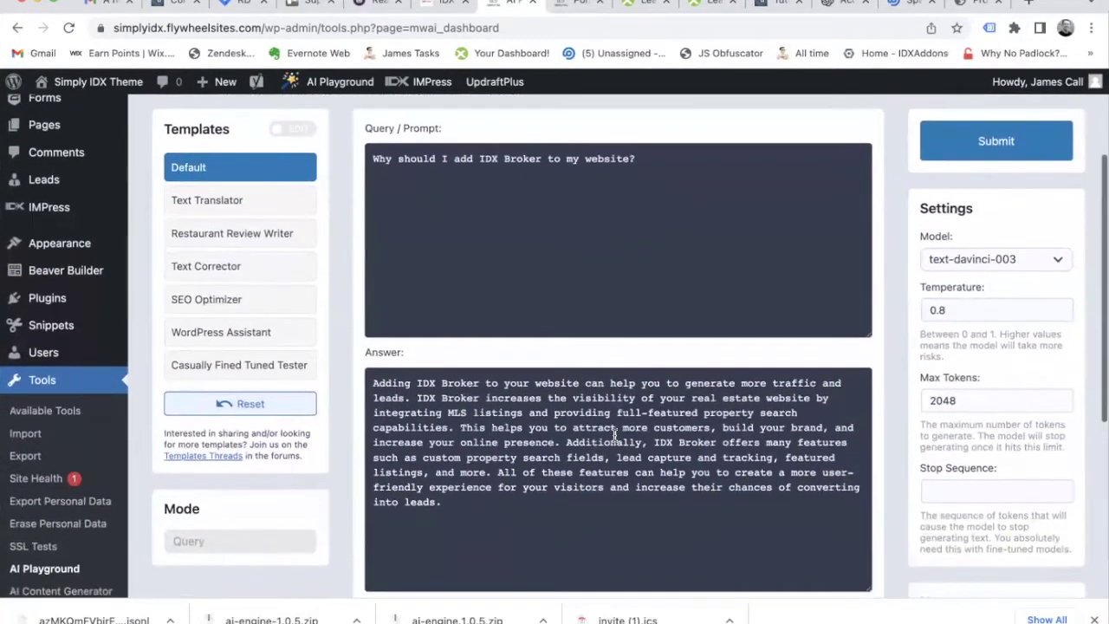
Step: Run the Text Corrector template on its sample sentence and check the misspellings like 'yesderday'
click(265, 268)
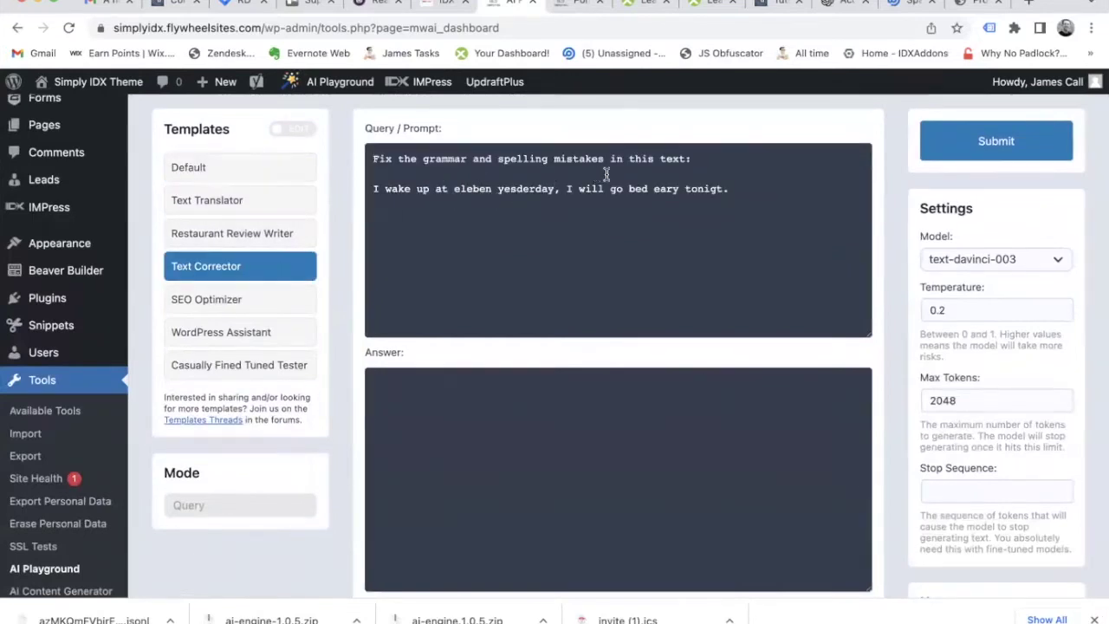
click(948, 143)
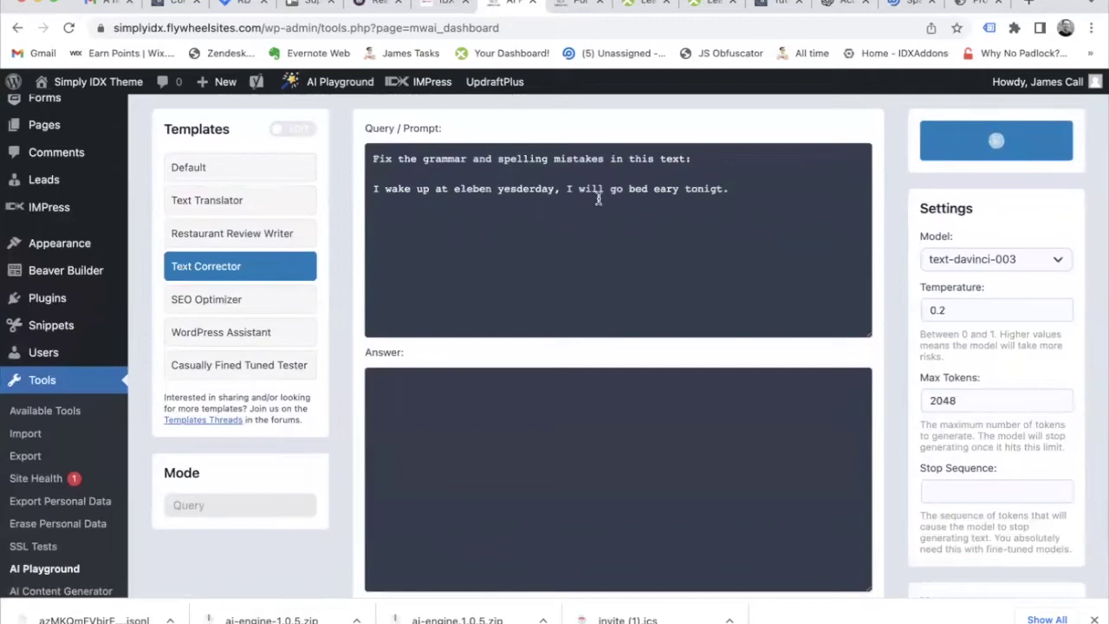
double_click(524, 191)
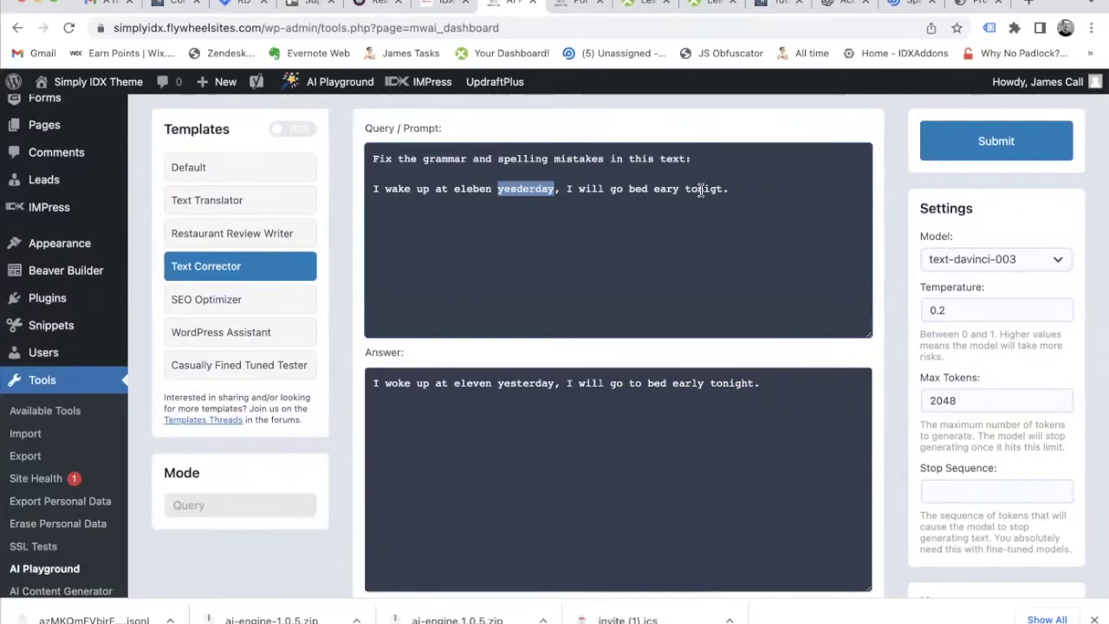
click(615, 189)
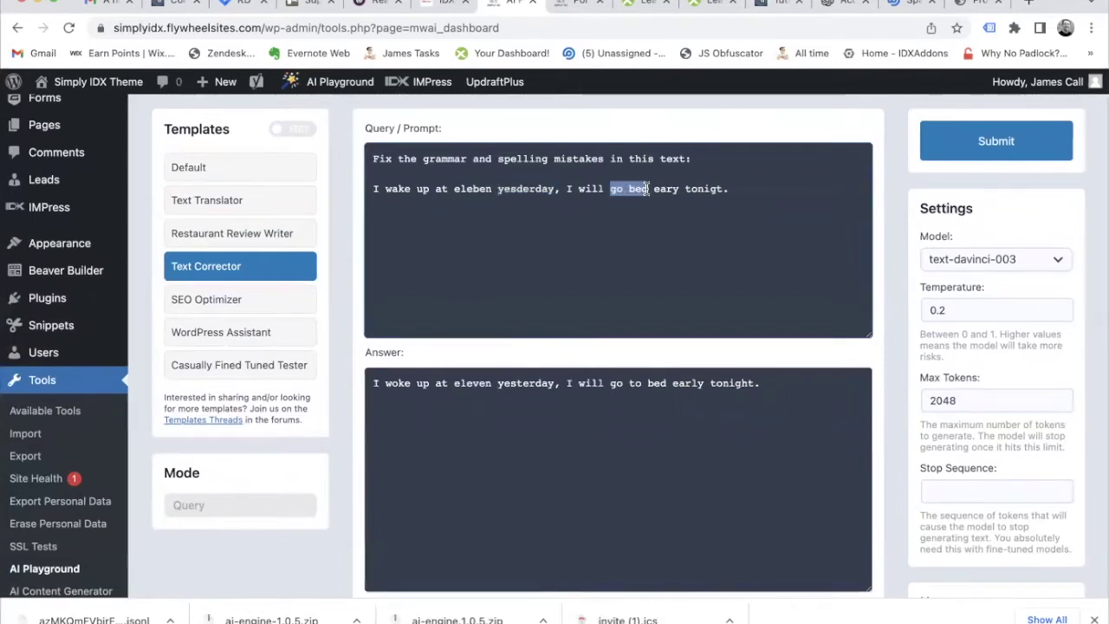
Step: Load the SEO Optimizer template and replace its sample article with 'IDXAddons for WIX'
click(264, 298)
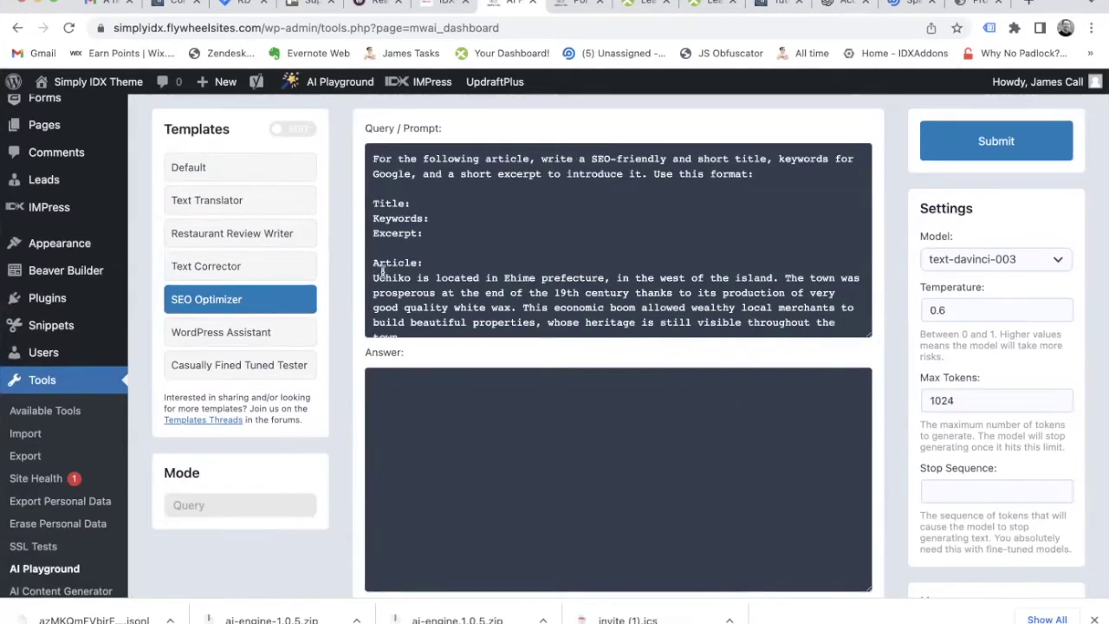
drag(370, 277, 404, 343)
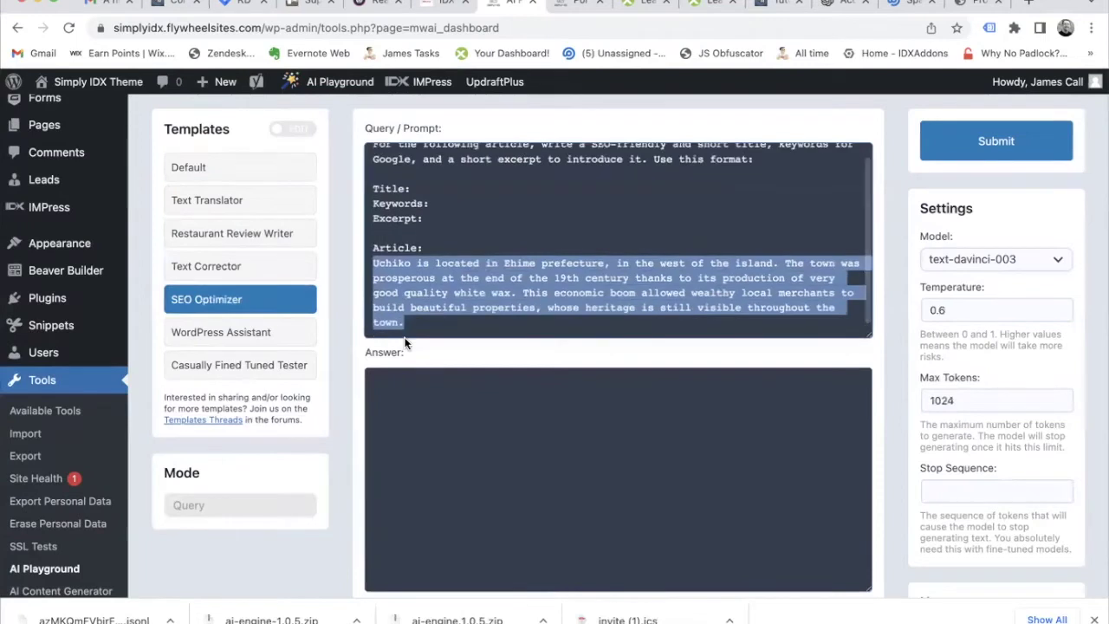
text(IDX)
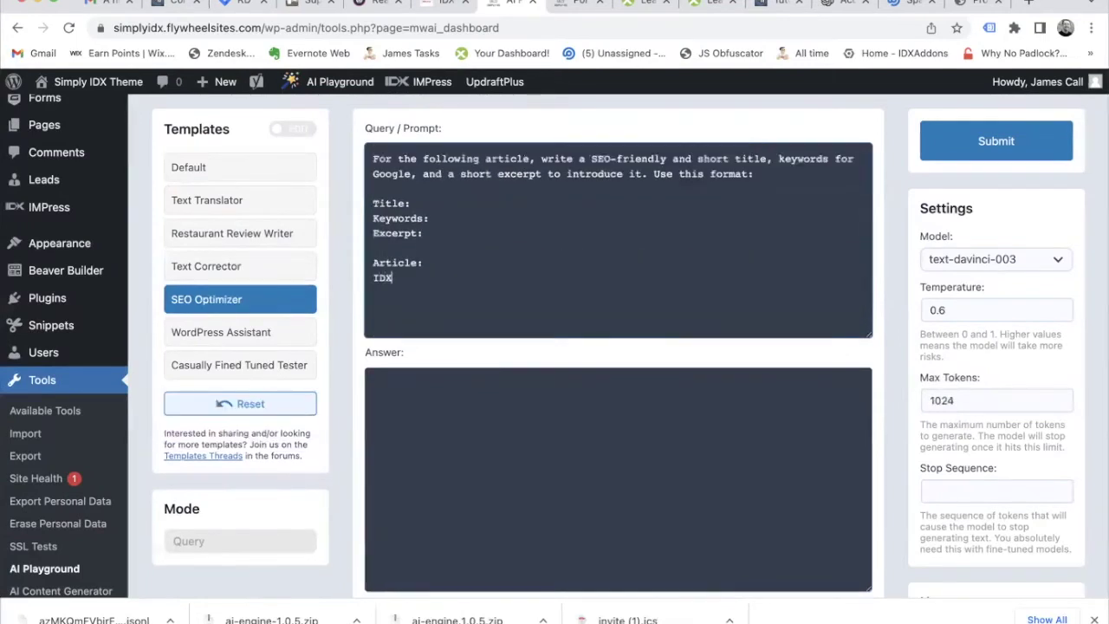
text(Addons for wi)
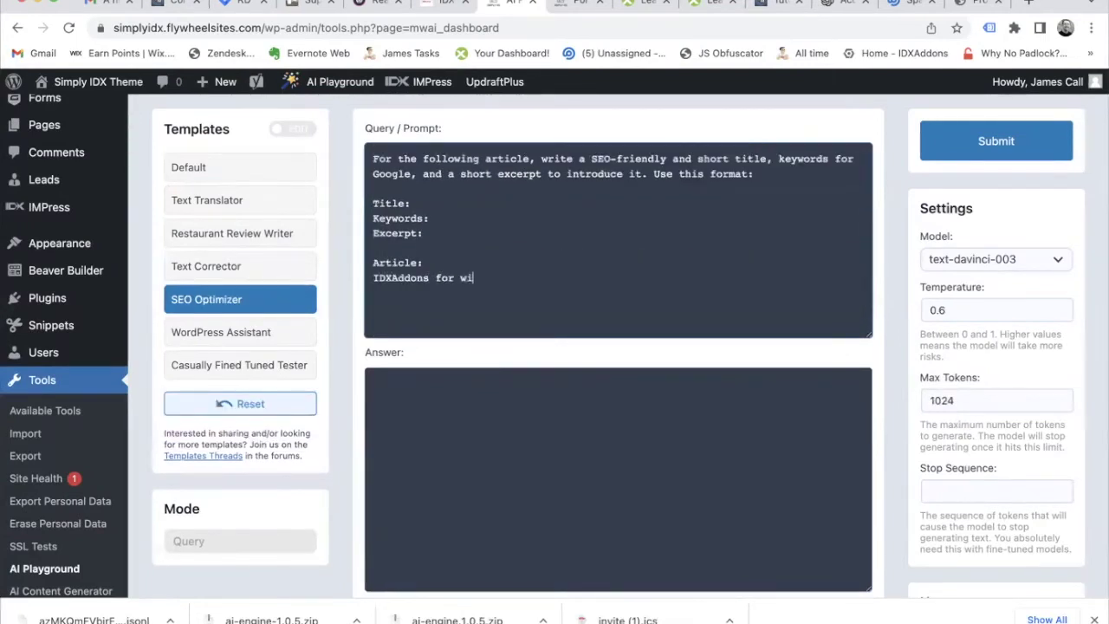
key(BackSpace)
text(WIX)
Step: Ask the WordPress Assistant template 'What is the best way to install a new theme?' and select its reply
click(268, 338)
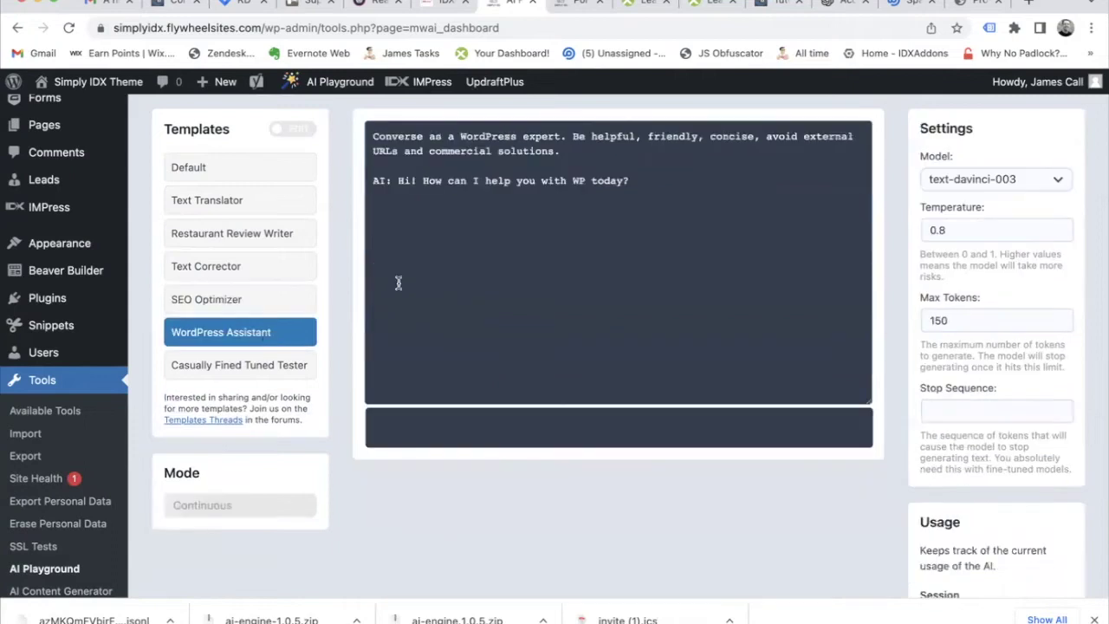
click(454, 430)
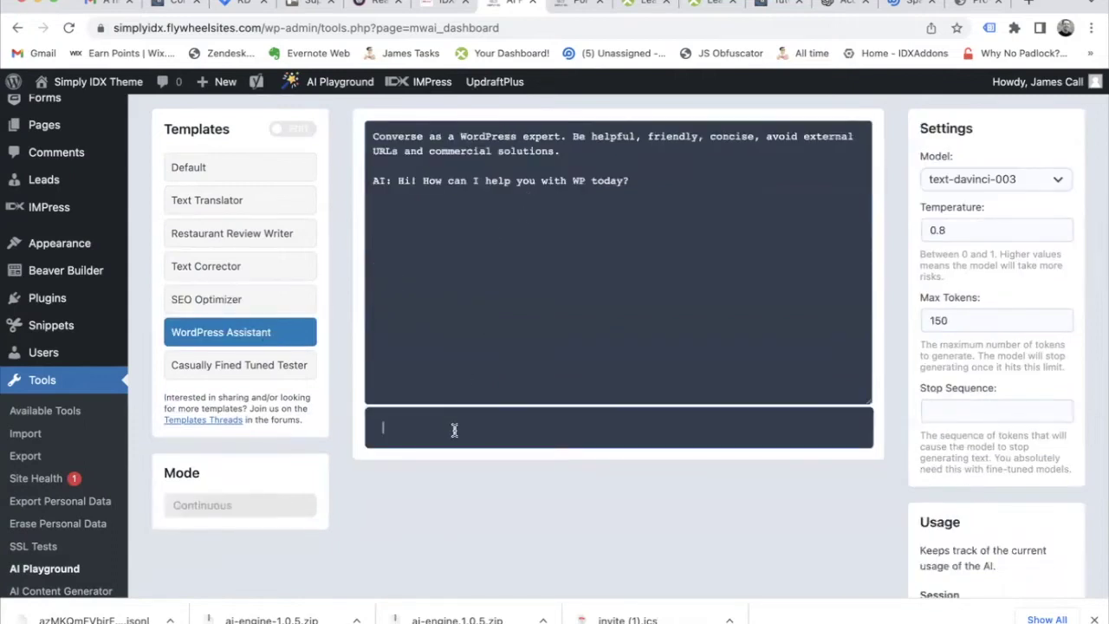
text(What is the best way to install a new theme?)
key(Return)
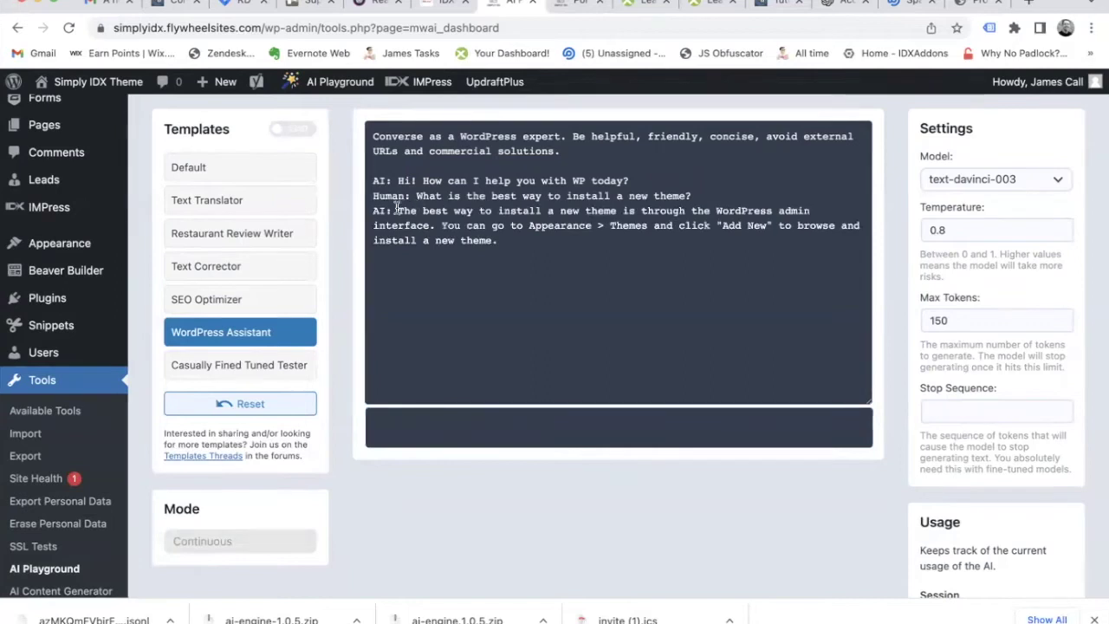
drag(398, 210, 469, 249)
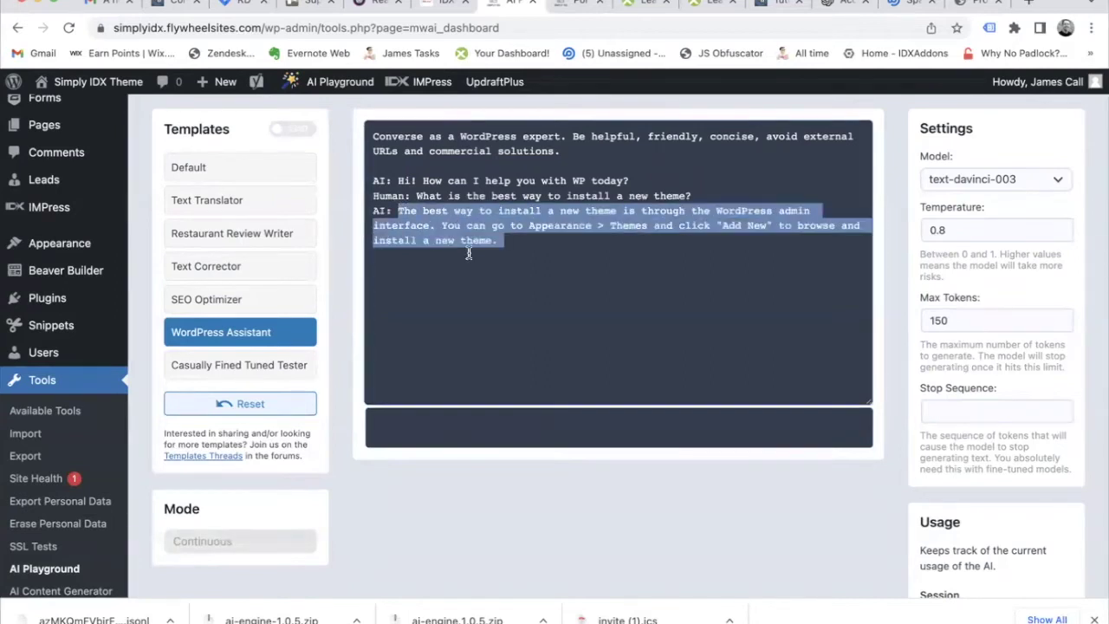
Step: Load the Casually Fined Tuned Tester template and submit it
click(285, 364)
scroll(692, 200, up, 1)
click(977, 173)
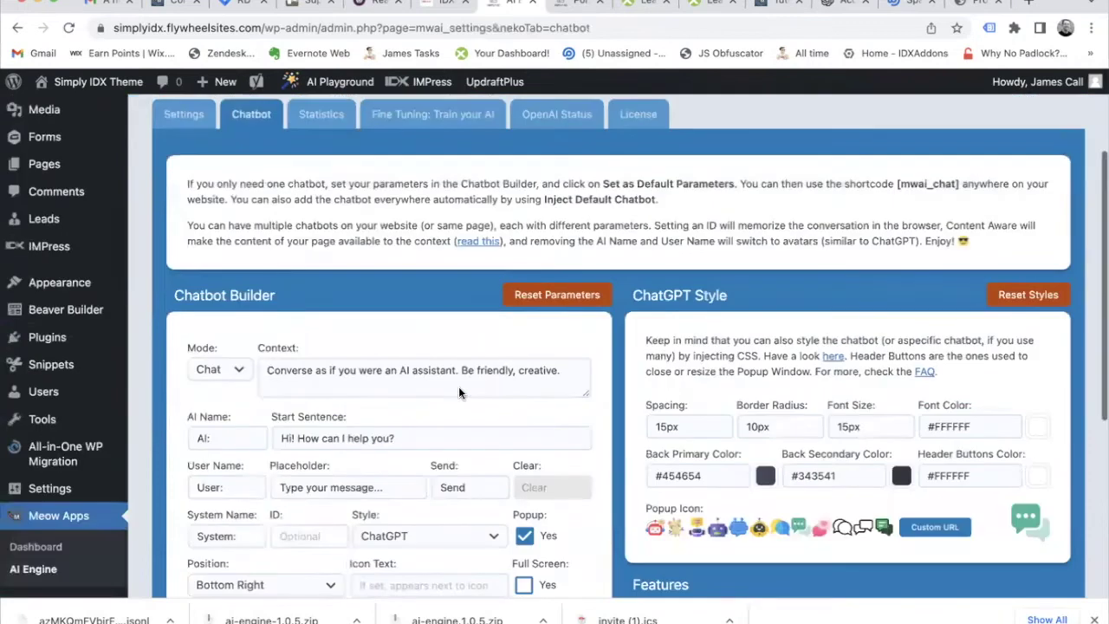
Step: Check the chatbot on the live site, then enable Content Aware in the Chatbot Builder
scroll(459, 392, down, 2)
scroll(459, 392, down, 2)
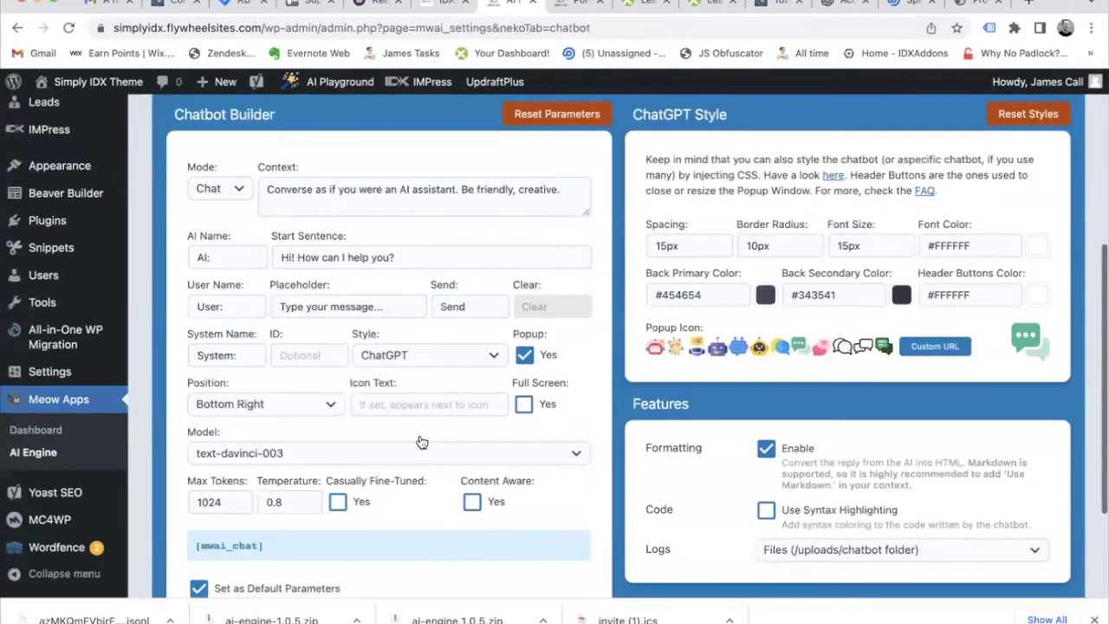
click(578, 4)
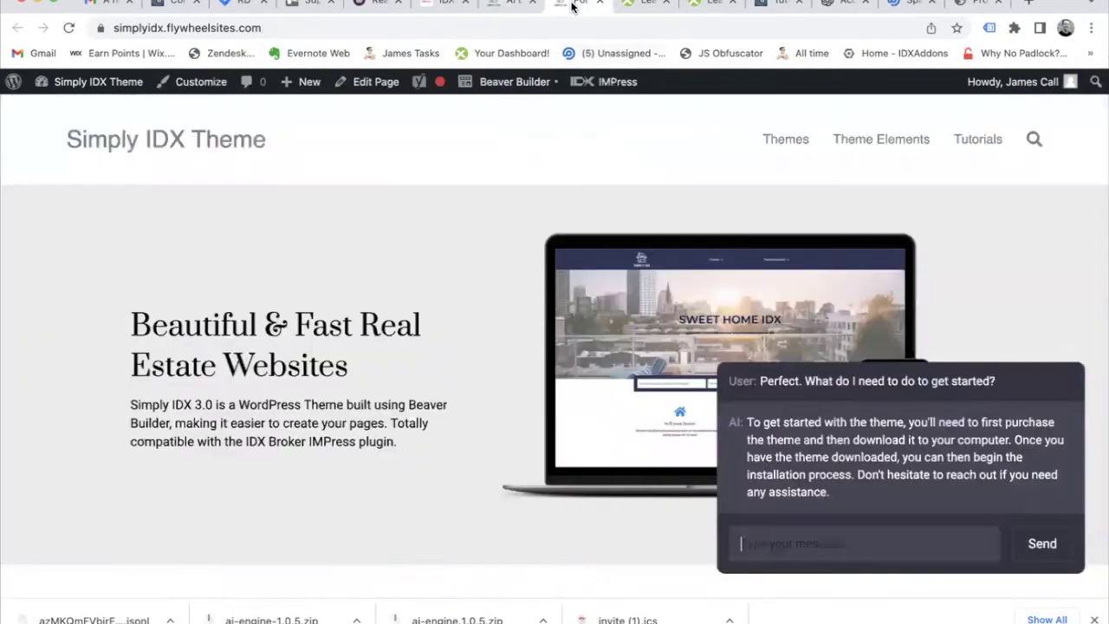
click(511, 4)
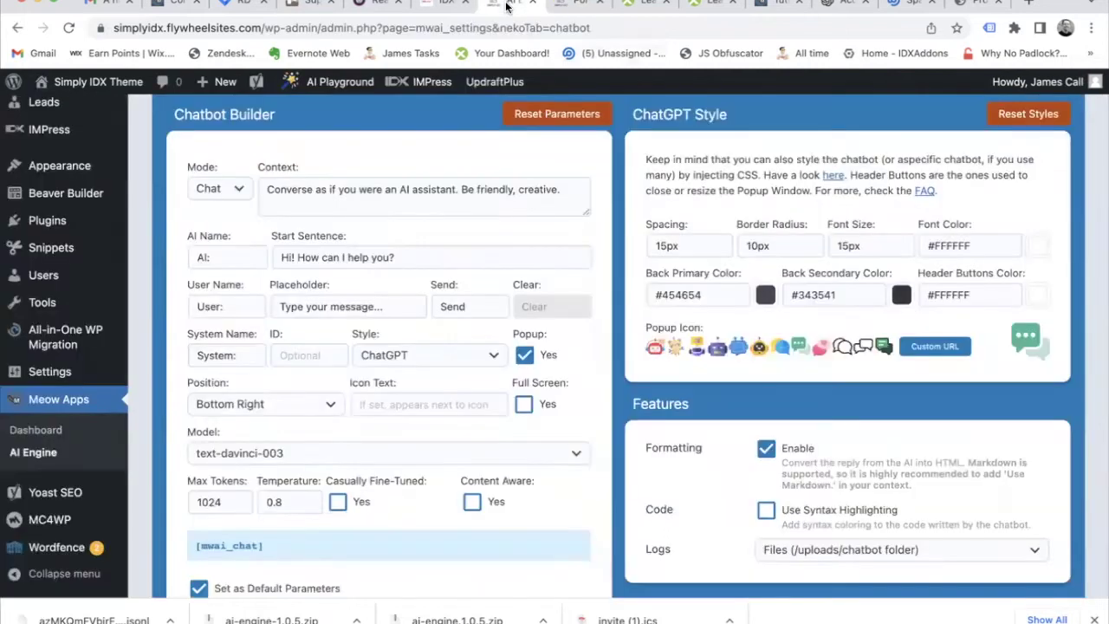
scroll(450, 336, down, 1)
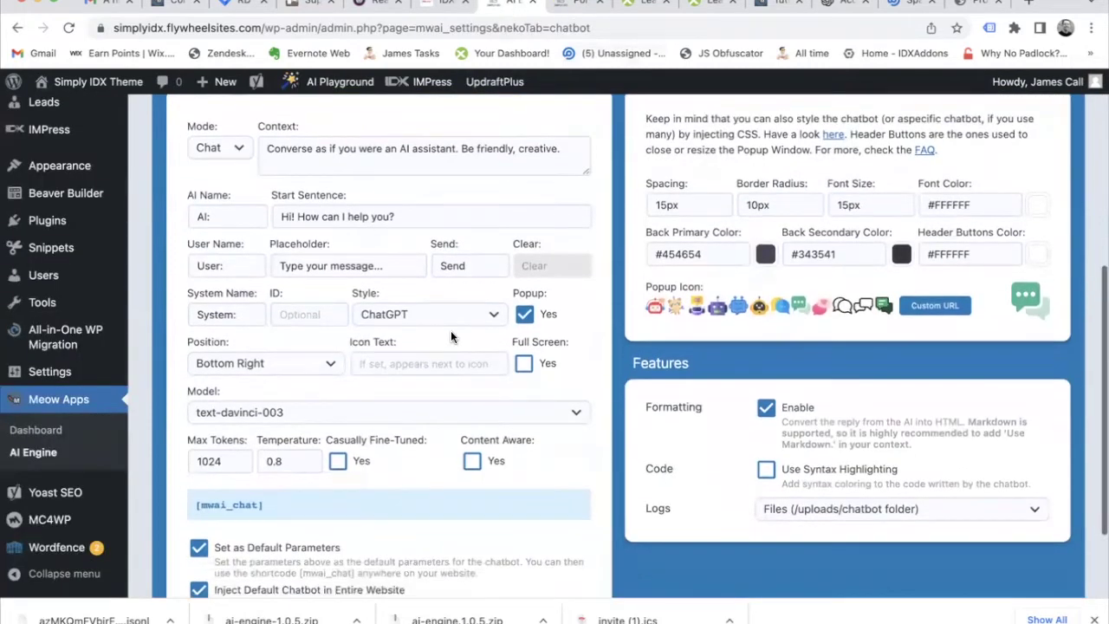
scroll(456, 389, down, 1)
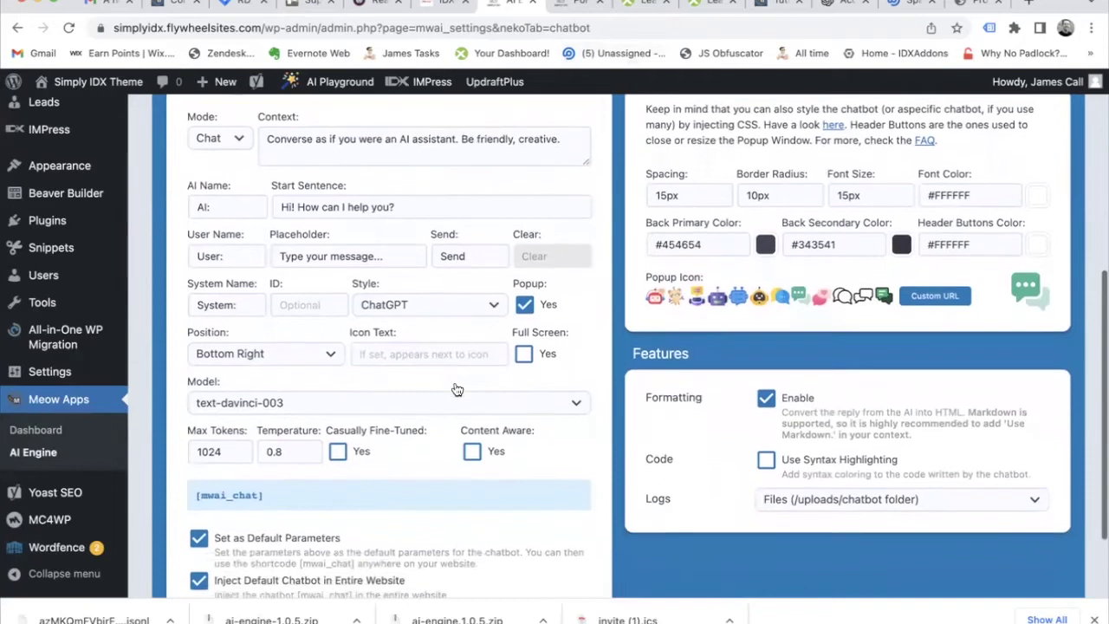
scroll(457, 390, down, 3)
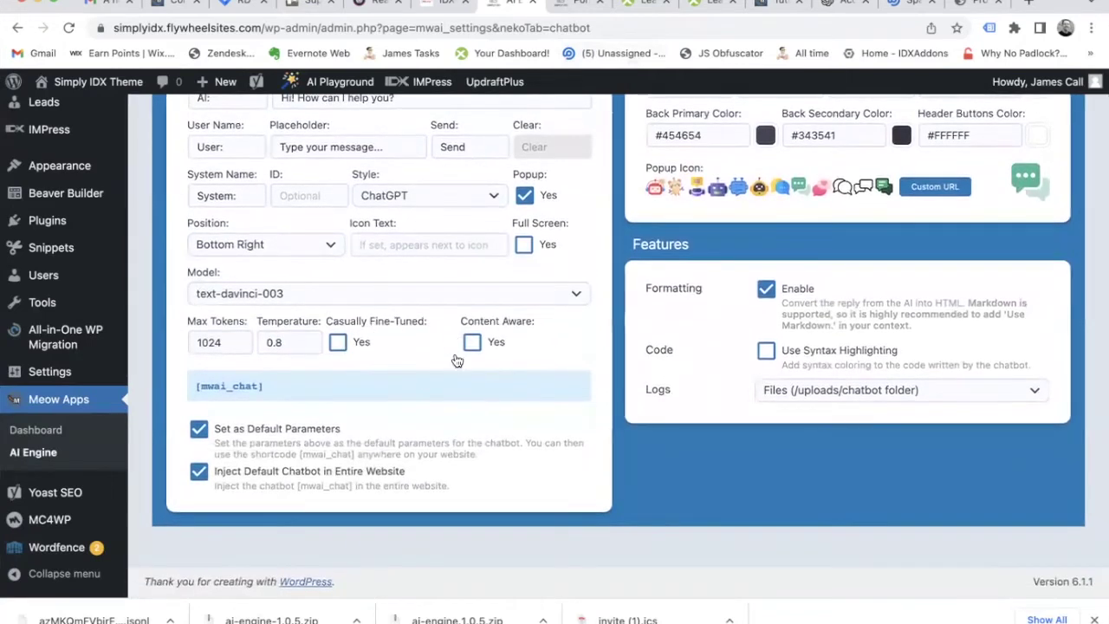
click(472, 343)
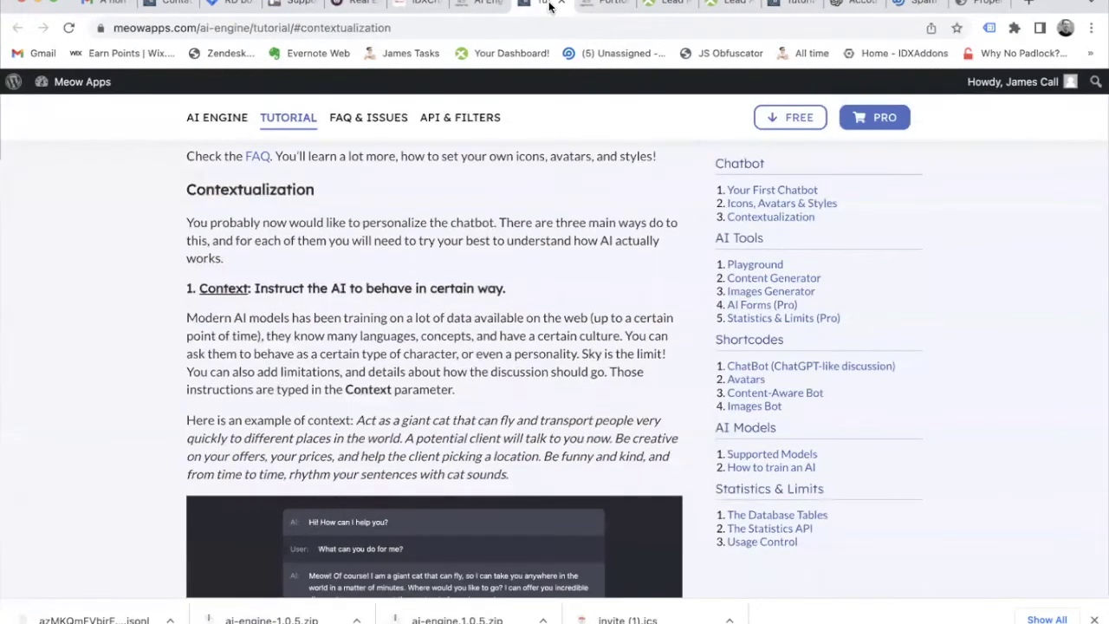
Step: Toggle Casually Fine-Tuned on and back off, then view the Fine Tuning tab's trained models
click(561, 2)
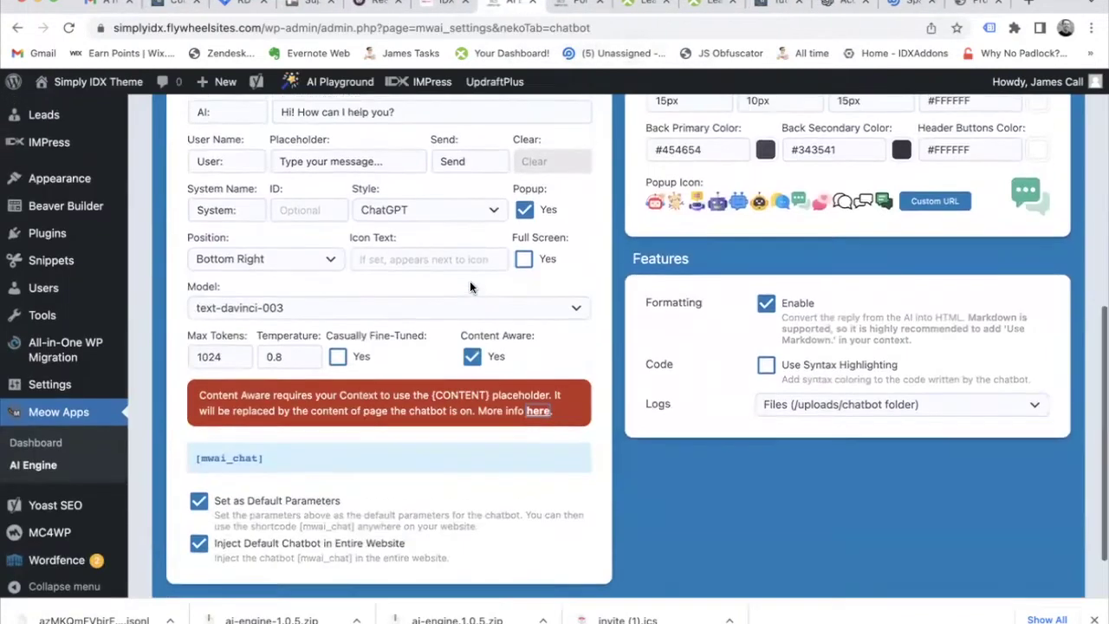
scroll(407, 294, down, 1)
click(337, 308)
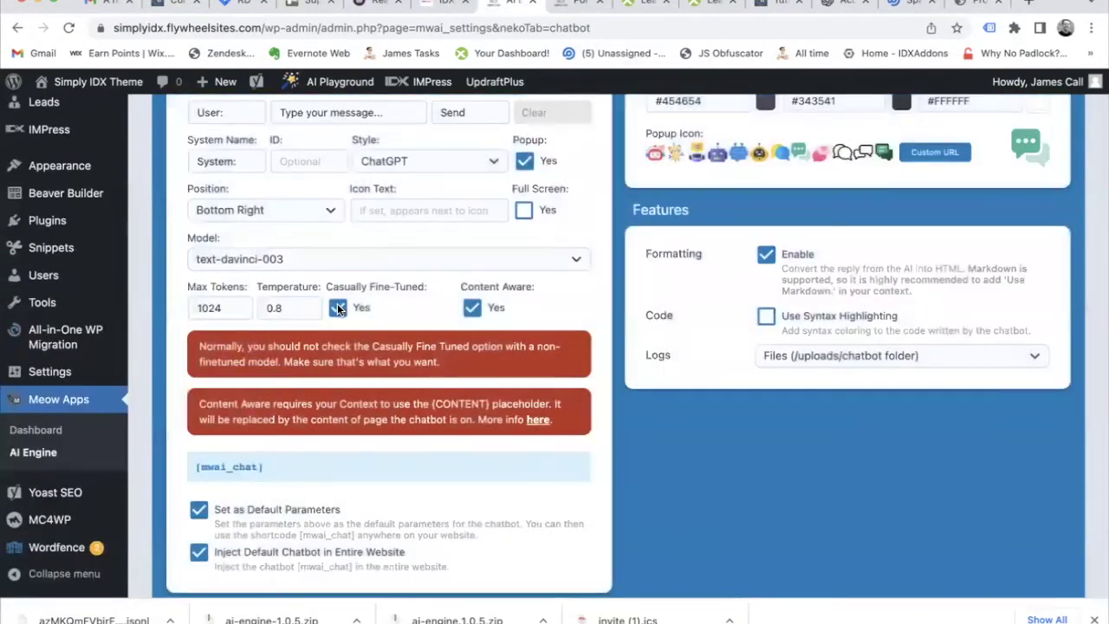
click(337, 307)
scroll(409, 277, up, 1)
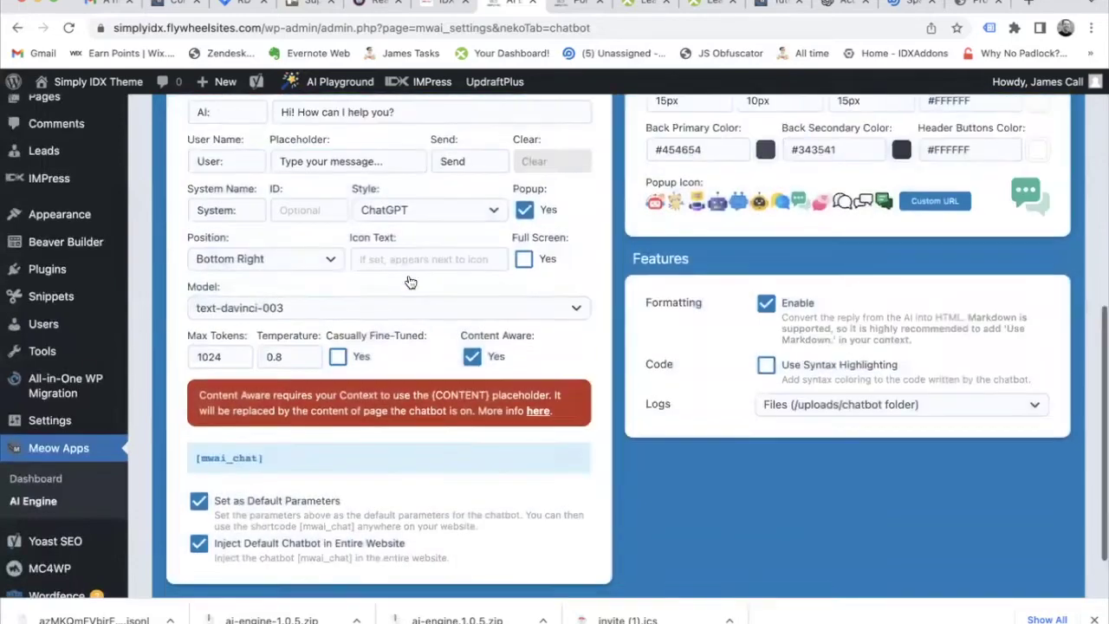
scroll(409, 278, up, 2)
scroll(407, 276, up, 3)
click(426, 165)
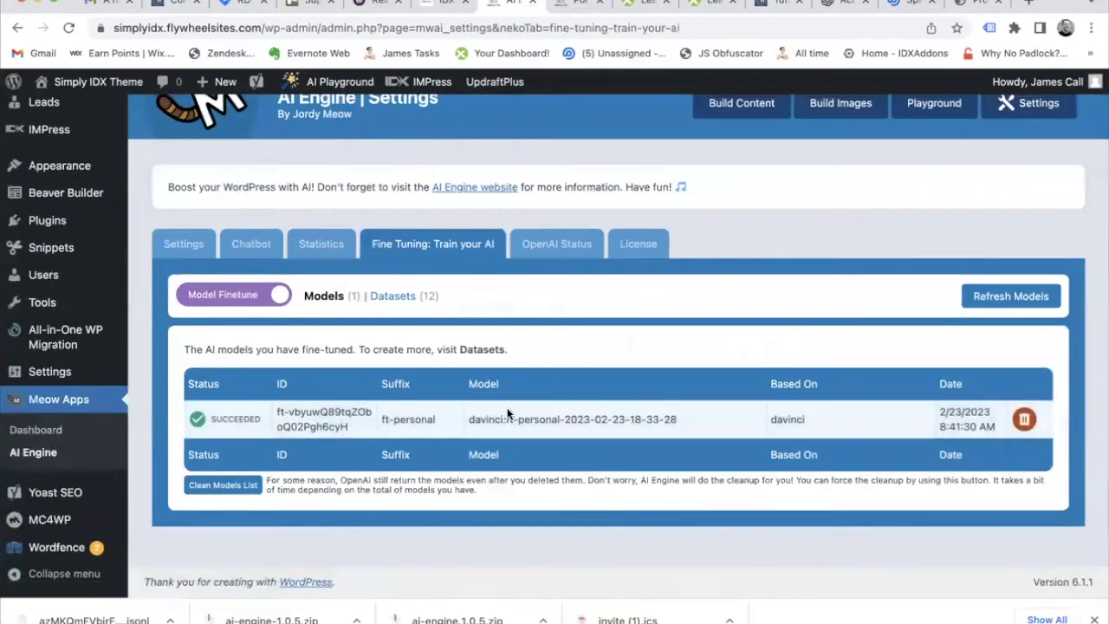
Step: View the uploaded datasets and cancel training a model from the second dataset
click(397, 296)
scroll(877, 279, down, 2)
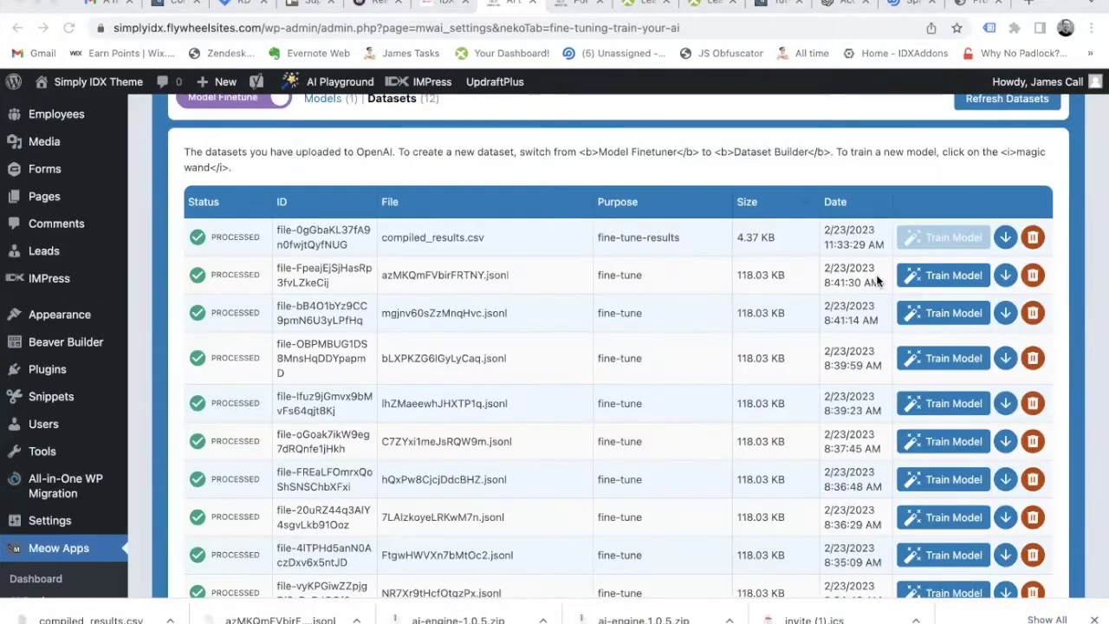
click(943, 277)
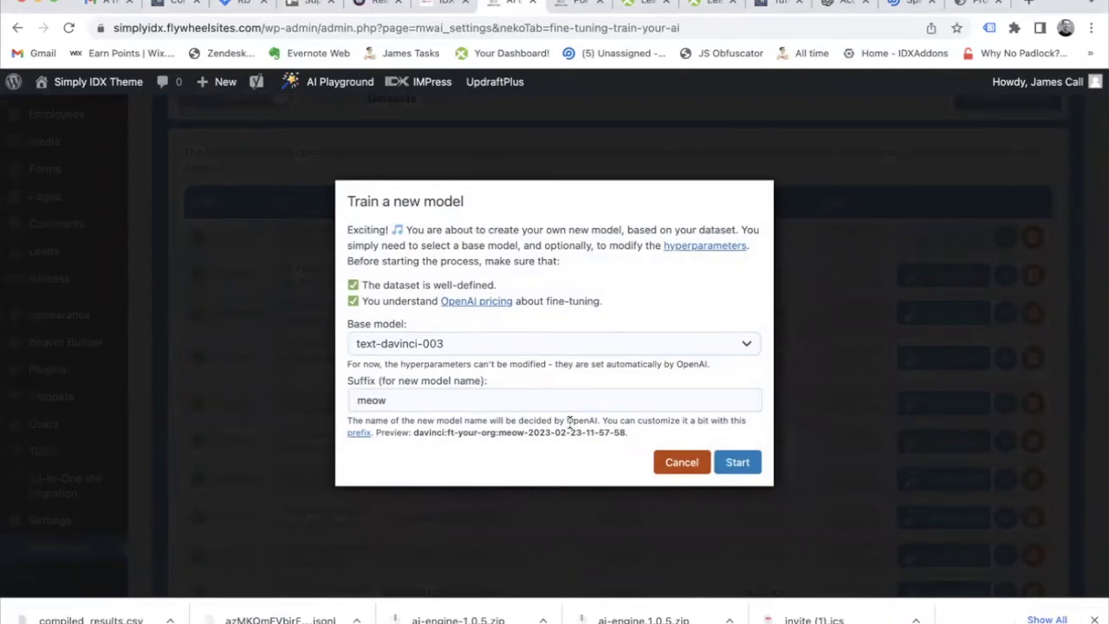
click(682, 464)
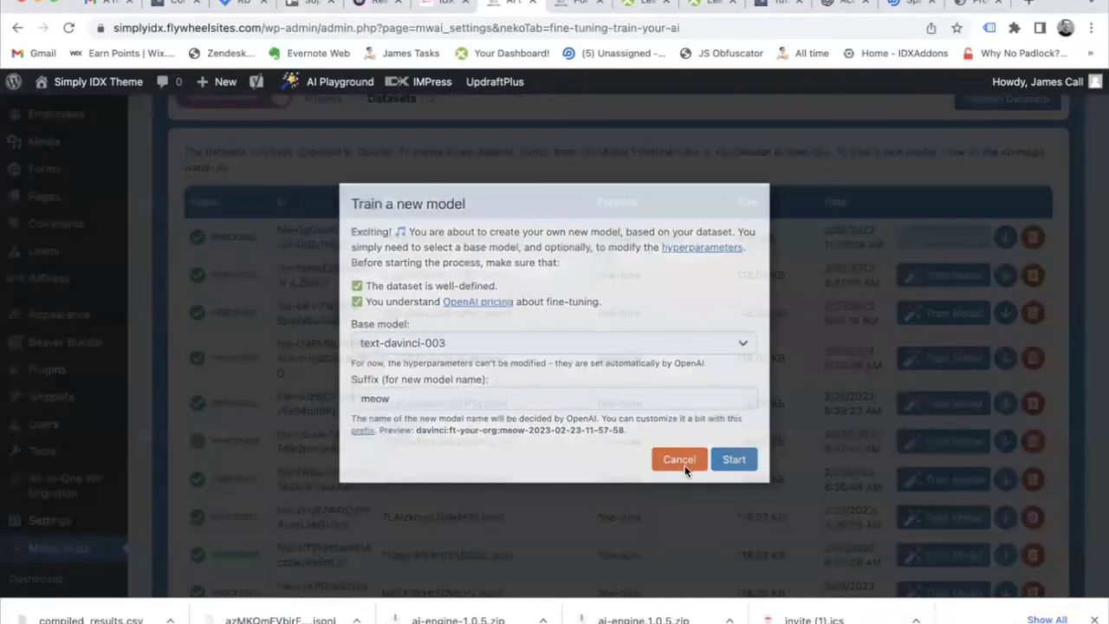
Step: Open the Statistics tab showing the 10 dollars per month user limit
scroll(783, 448, down, 5)
scroll(783, 448, up, 5)
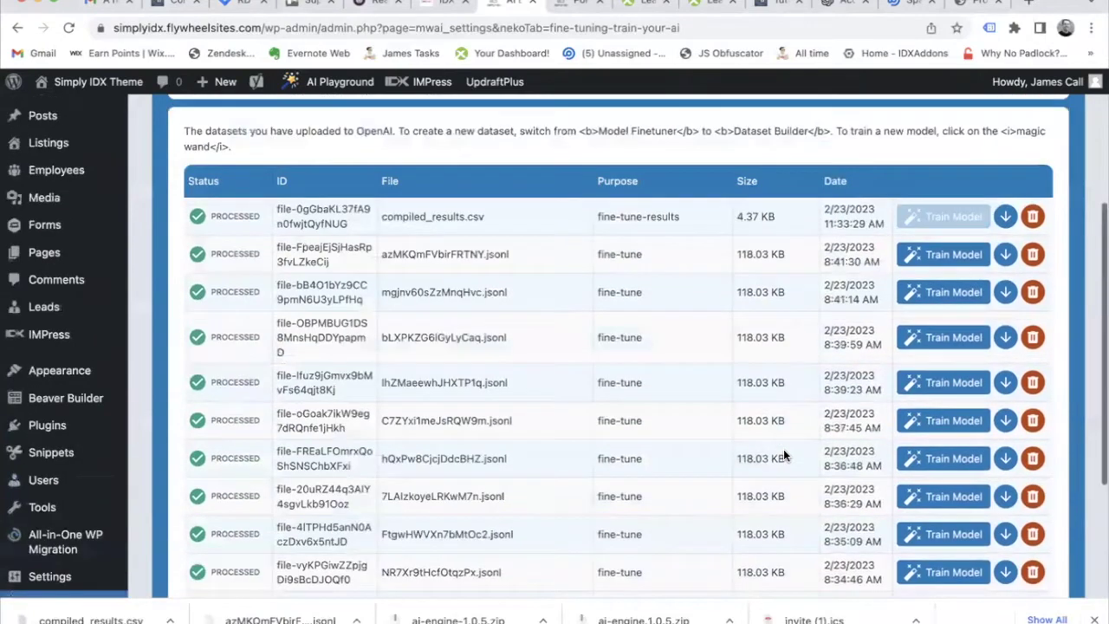
scroll(783, 448, up, 5)
click(321, 125)
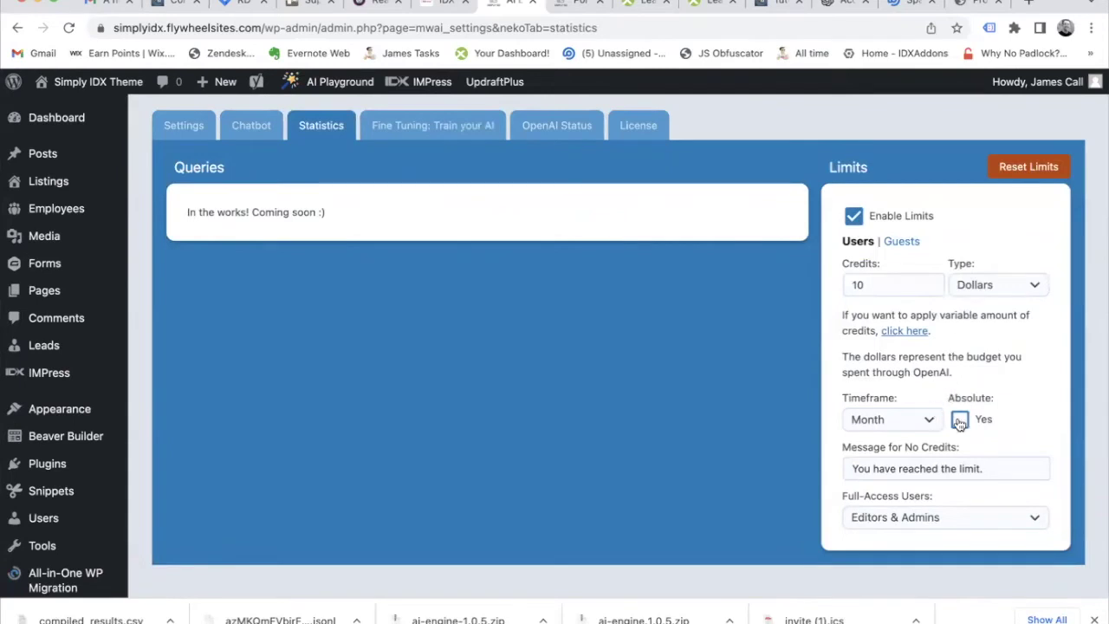
Step: Leave AI Engine's Statistics page for the Image Generator with the Build Images button
scroll(580, 376, down, 3)
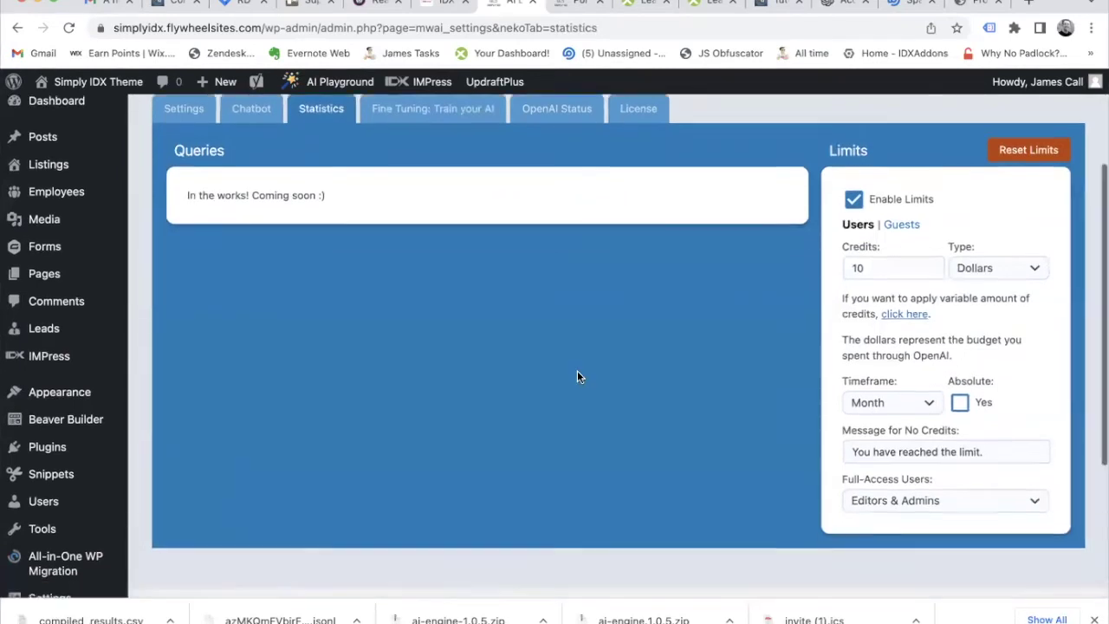
scroll(577, 369, up, 5)
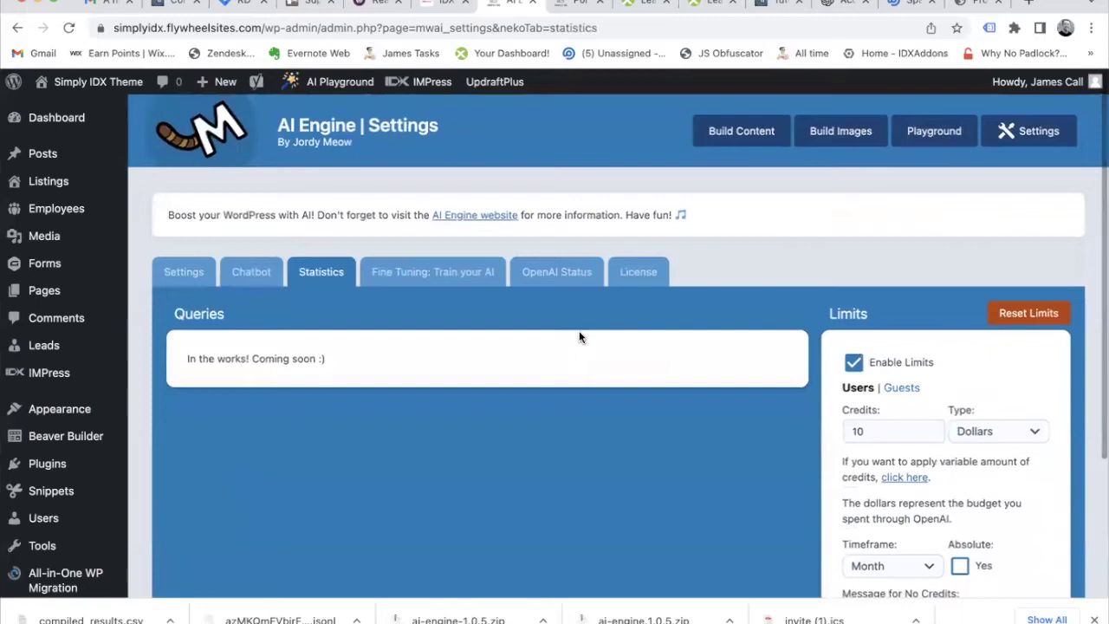
click(847, 133)
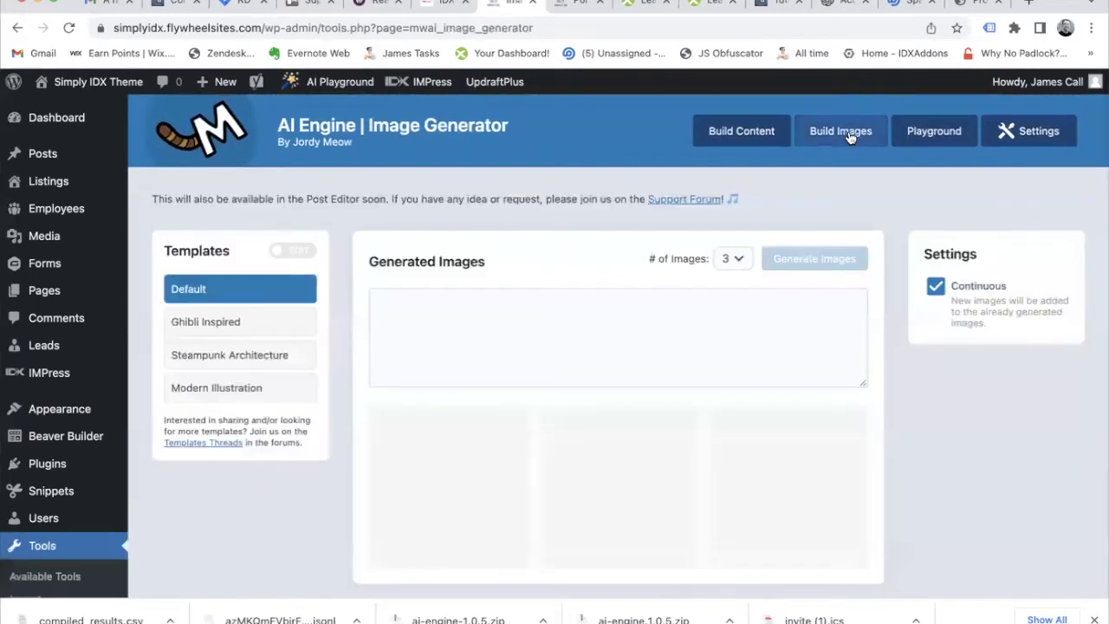
Step: Generate three Tucson homes-for-sale images, then load the Ghibli Inspired template prompt
click(809, 262)
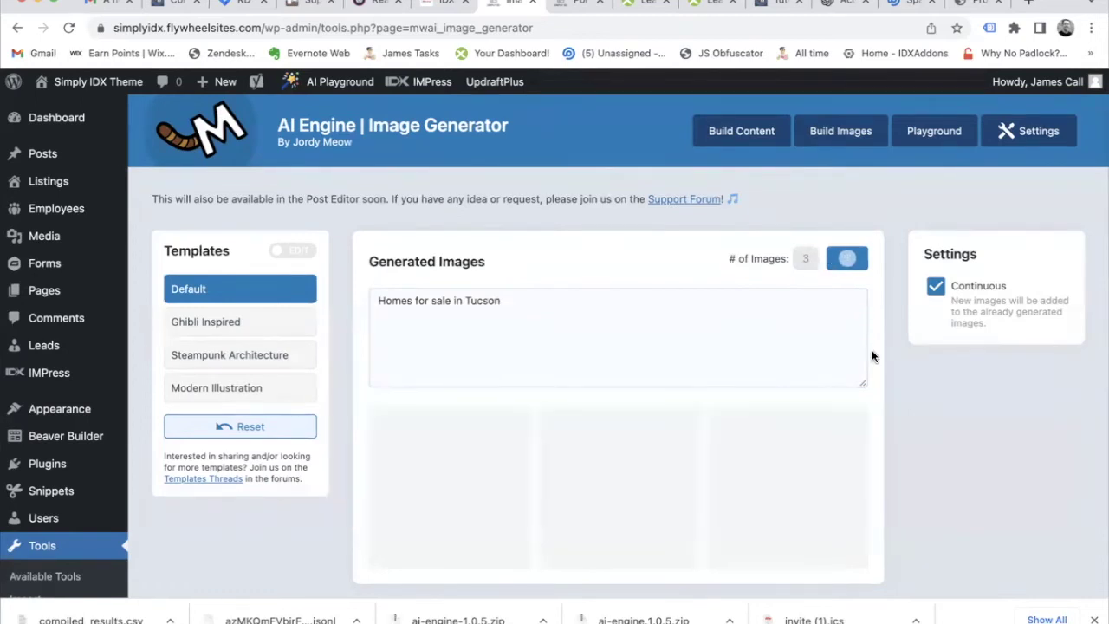
scroll(937, 459, down, 1)
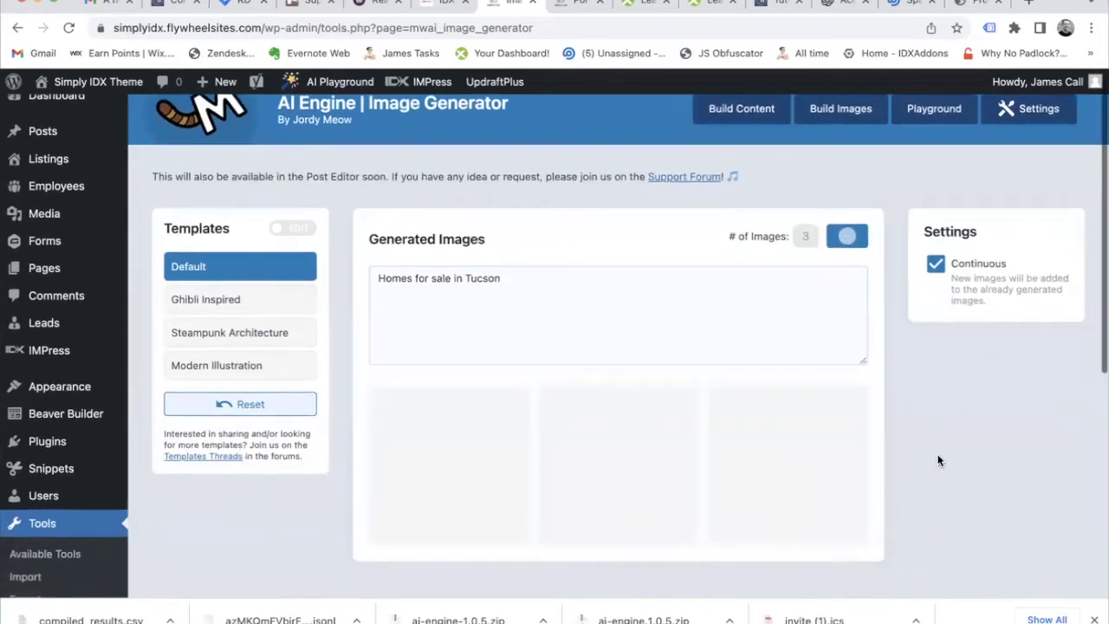
scroll(938, 459, down, 2)
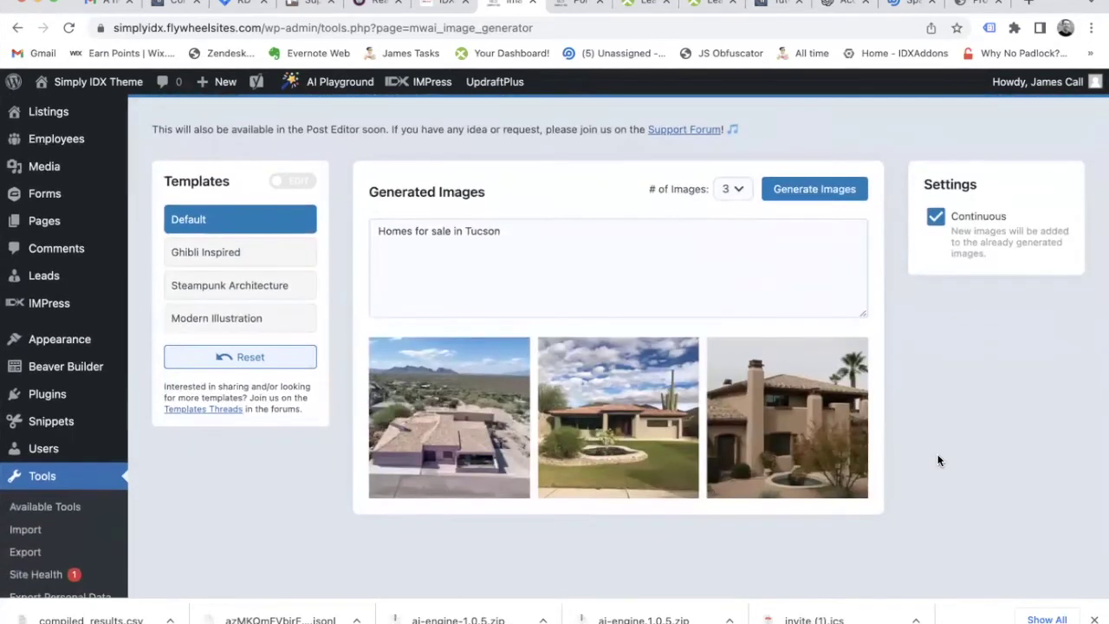
click(261, 253)
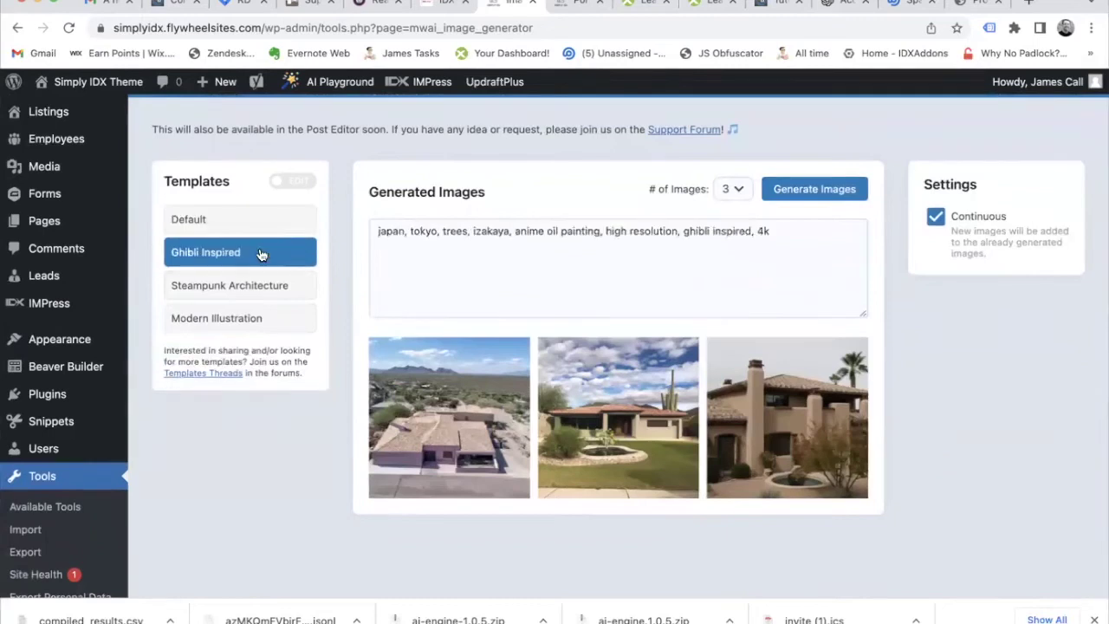
Step: Replace the Japan scene opening of the Ghibli prompt with 'Tucson, Arizona, luxury homes, trees'
triple_click(538, 225)
click(526, 226)
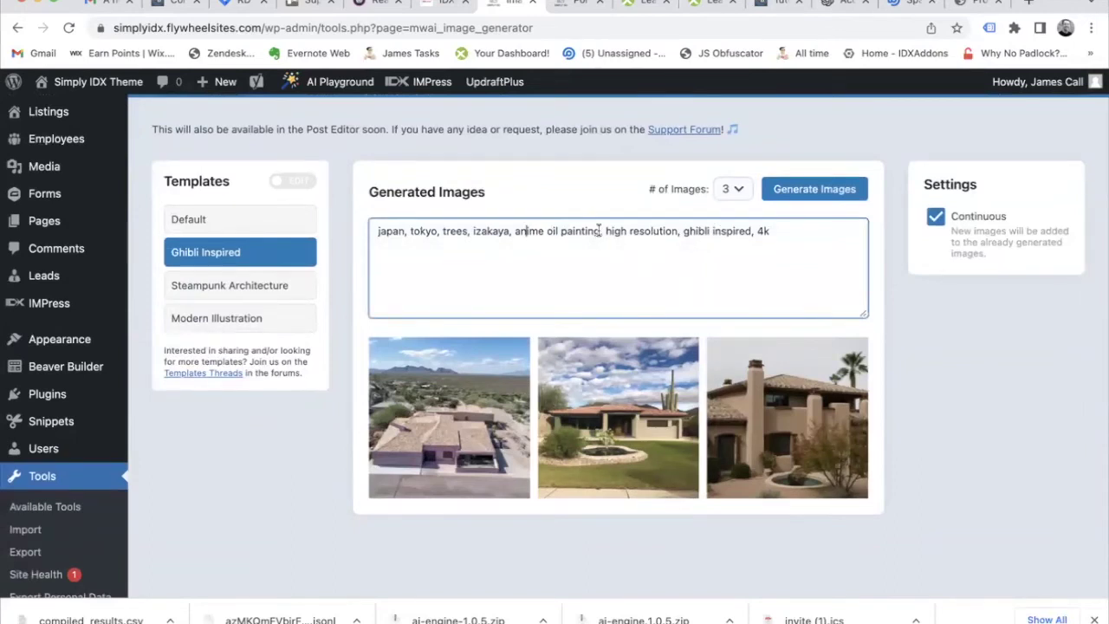
drag(597, 230, 374, 232)
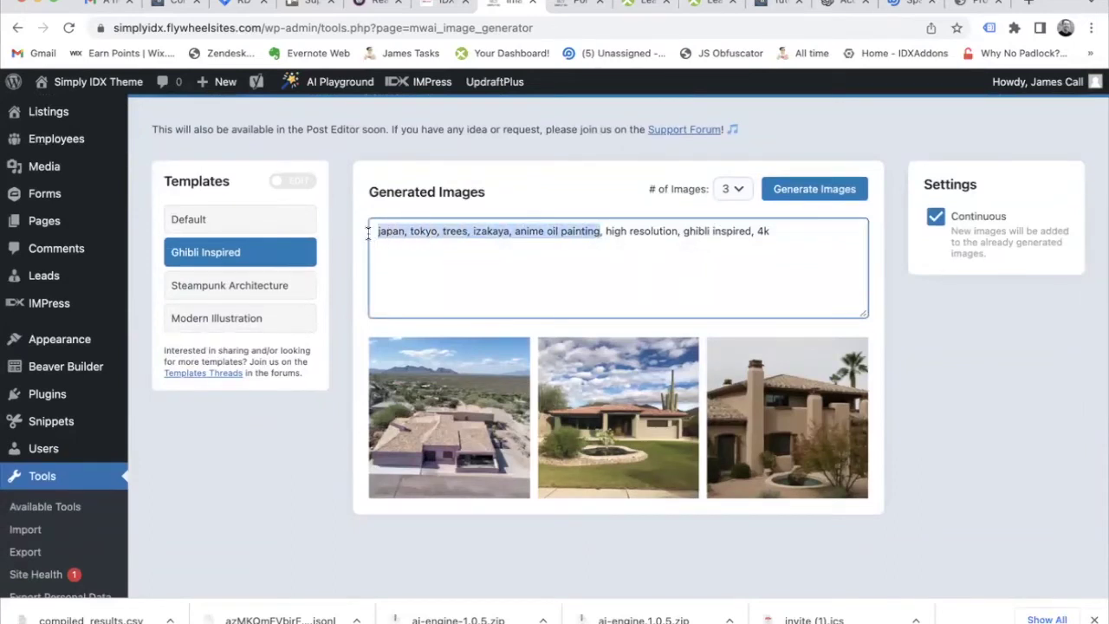
text(Tus)
key(BackSpace)
text(cson, Ari)
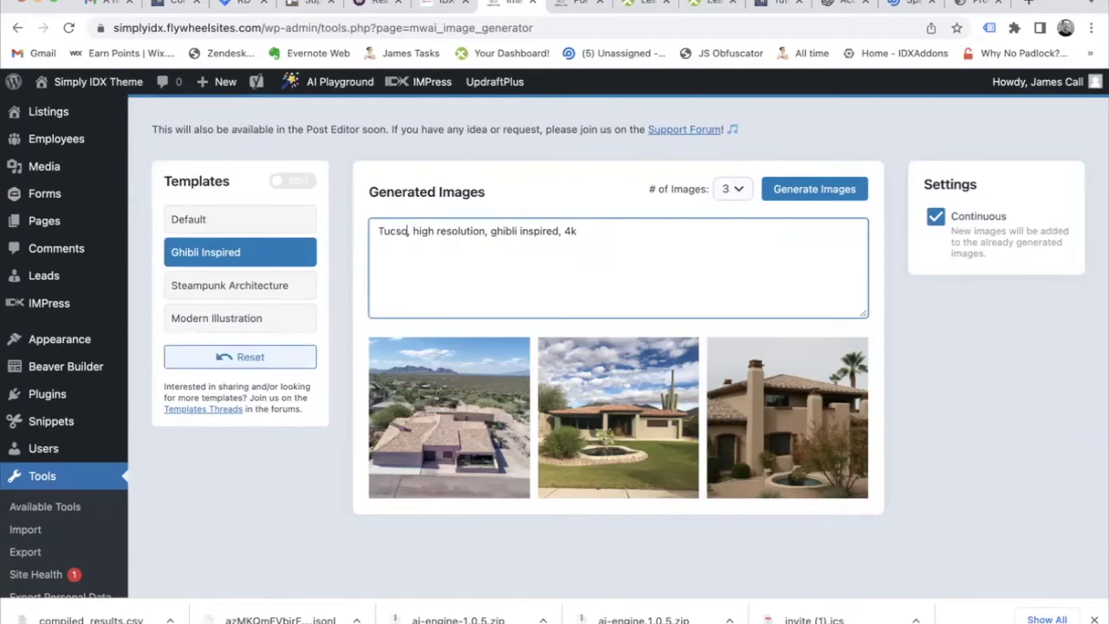
text(zona, luxury homes, tree)
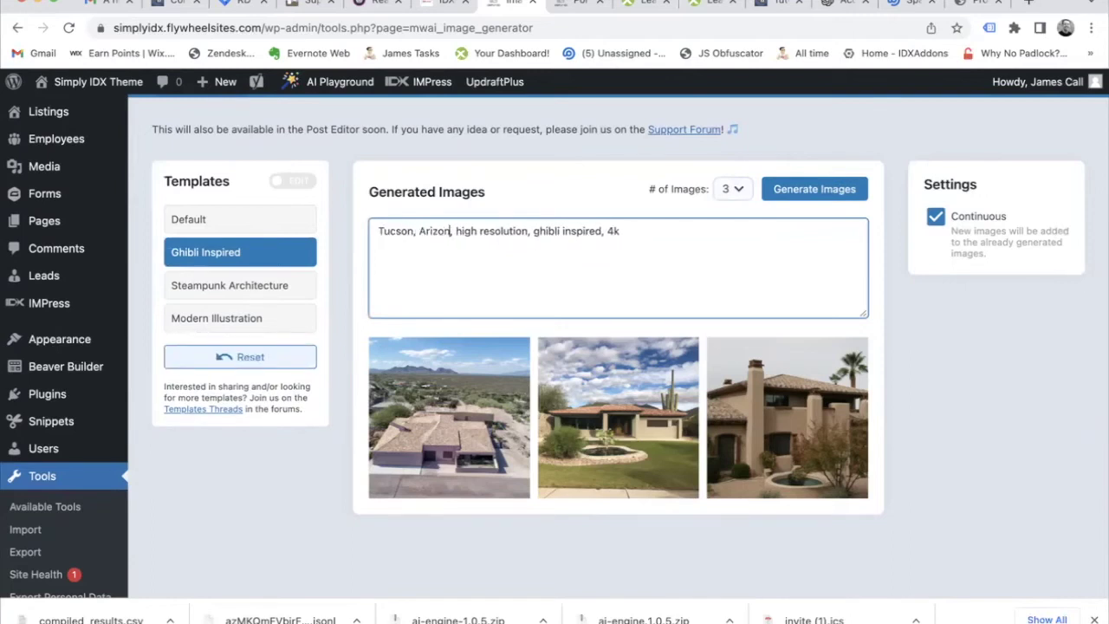
text(s)
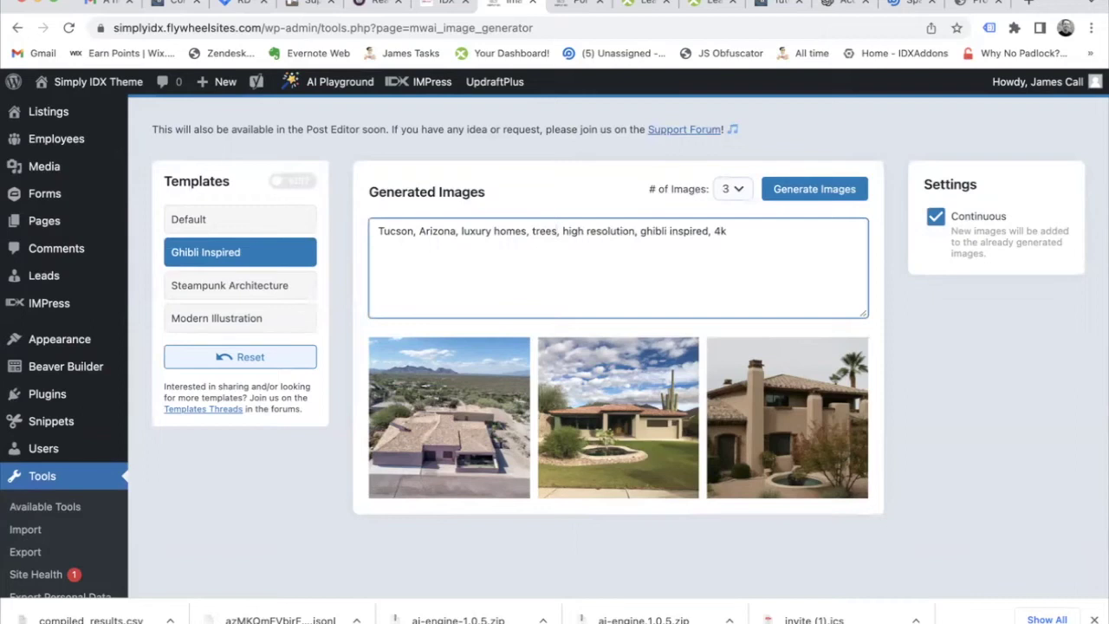
Step: Generate three Ghibli-style Tucson luxury-home images, bringing the grid to six
click(834, 192)
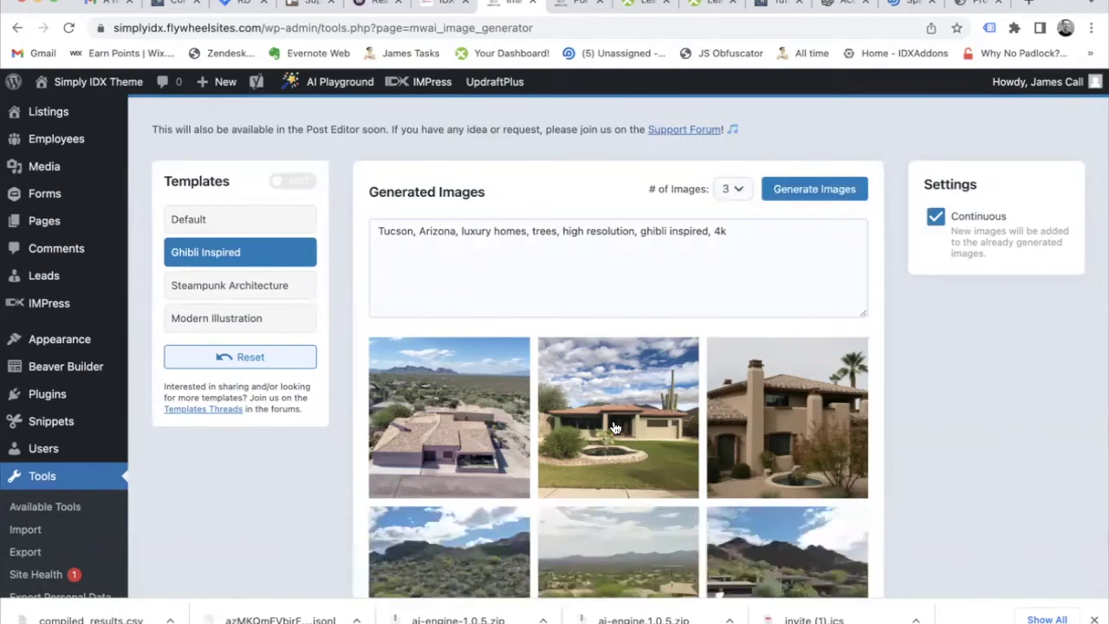
scroll(614, 428, down, 3)
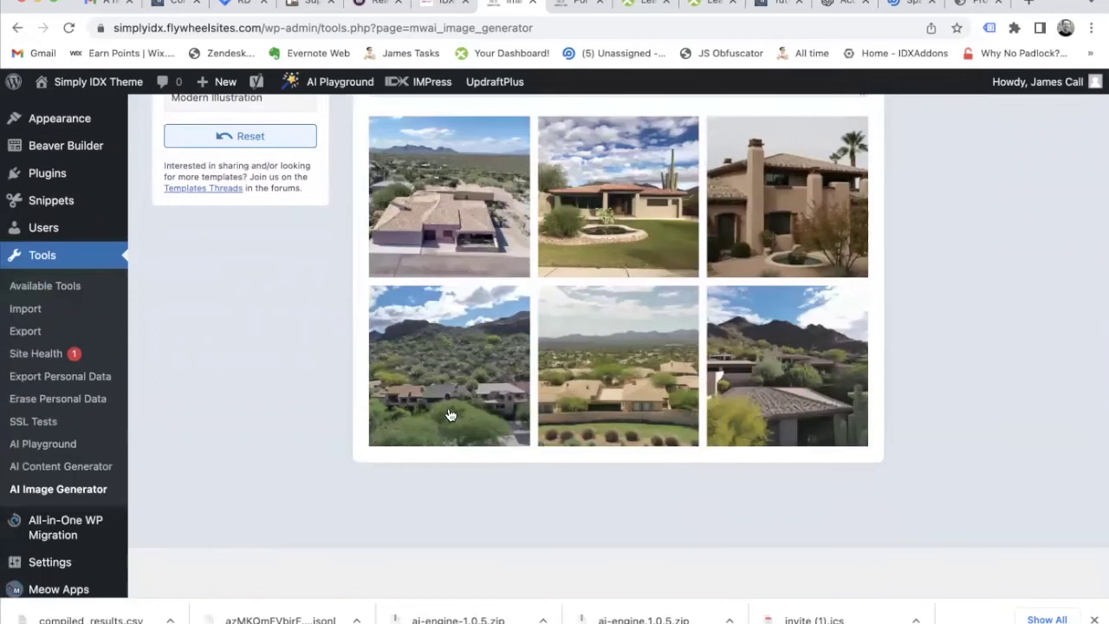
scroll(449, 414, up, 2)
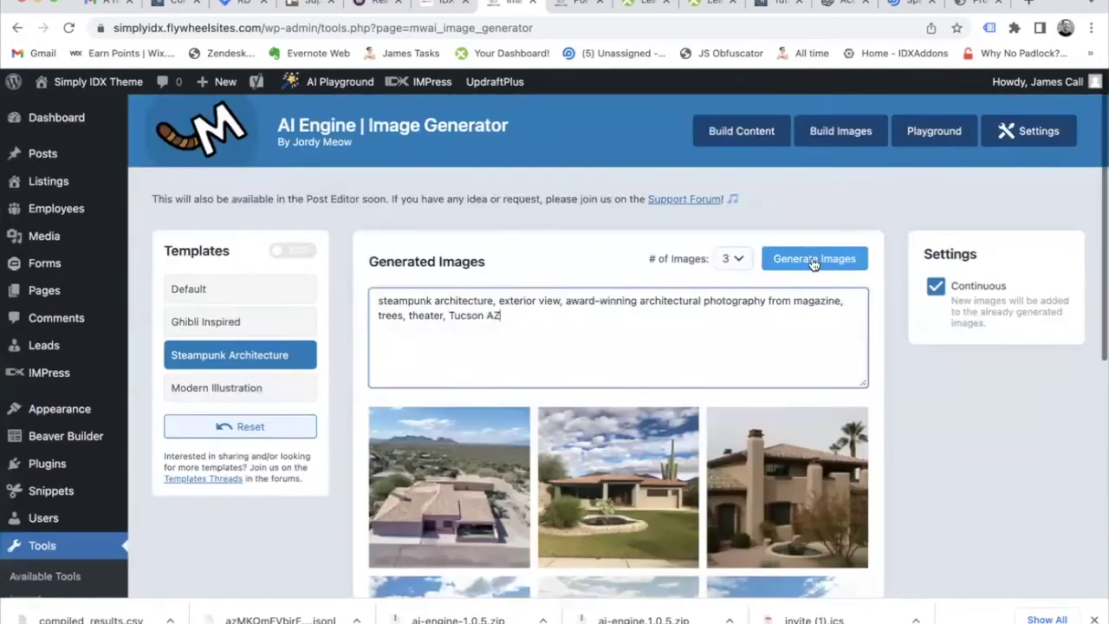
Step: Generate three steampunk Tucson building images, filling the grid to nine
click(814, 261)
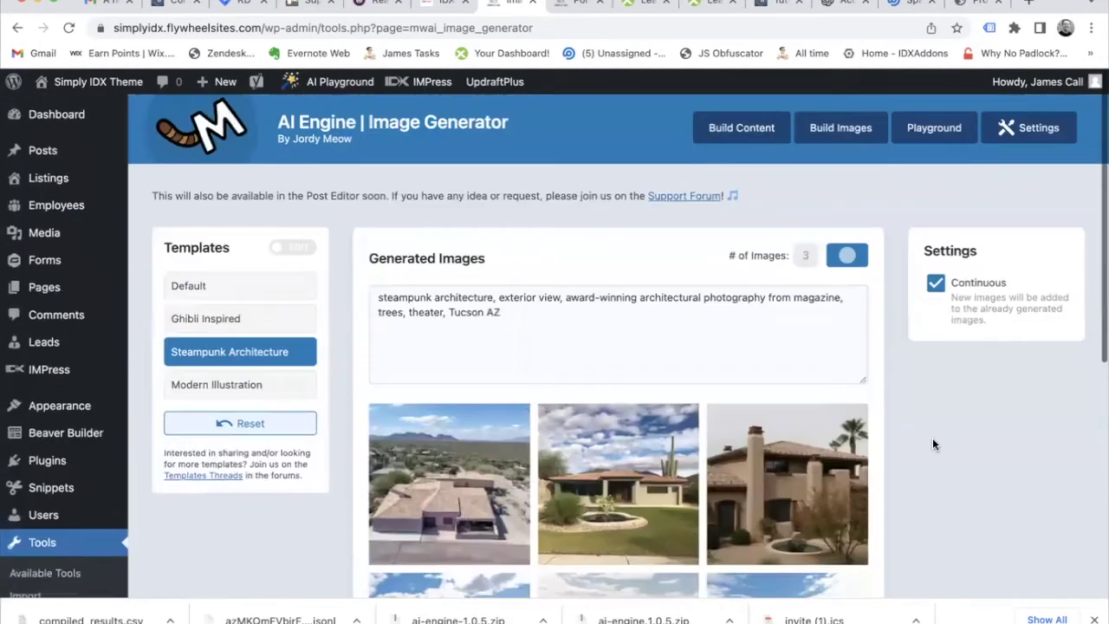
scroll(933, 440, down, 4)
scroll(933, 442, down, 5)
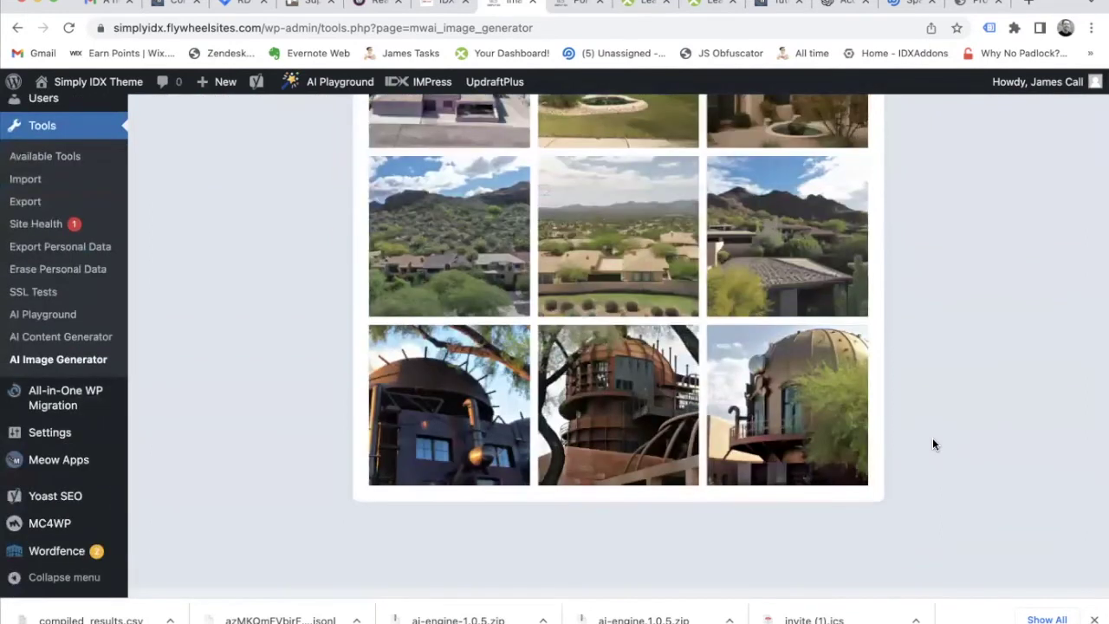
scroll(932, 443, up, 4)
scroll(932, 444, down, 4)
scroll(932, 443, up, 6)
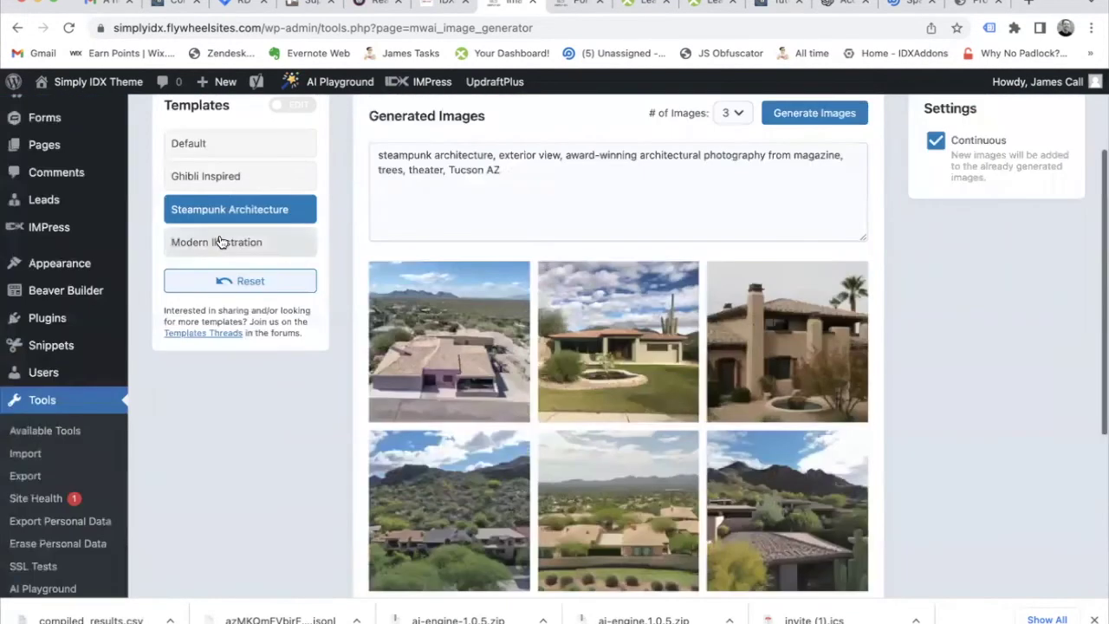
Step: Load the Modern Illustration template and replace 'cat' with 'home, Arizona' in its prompt
click(220, 241)
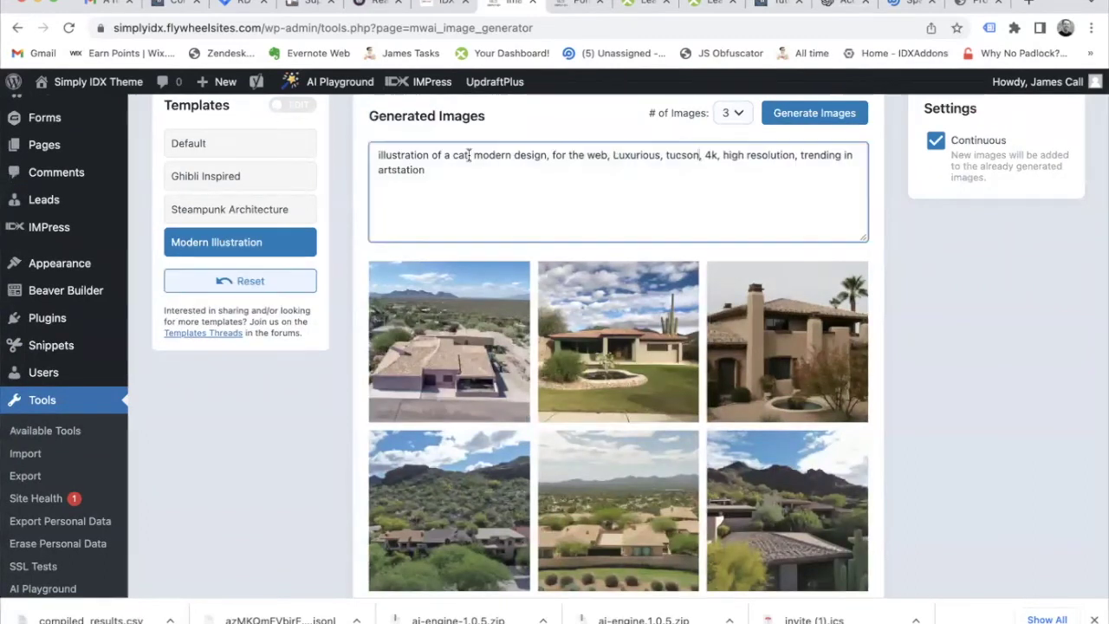
double_click(454, 155)
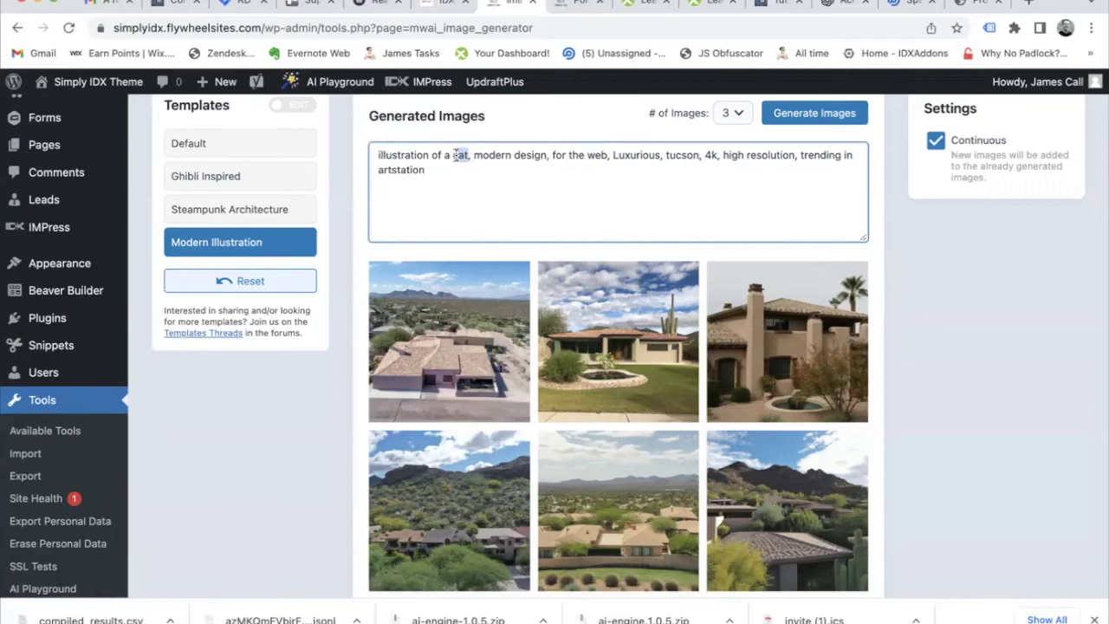
text(home)
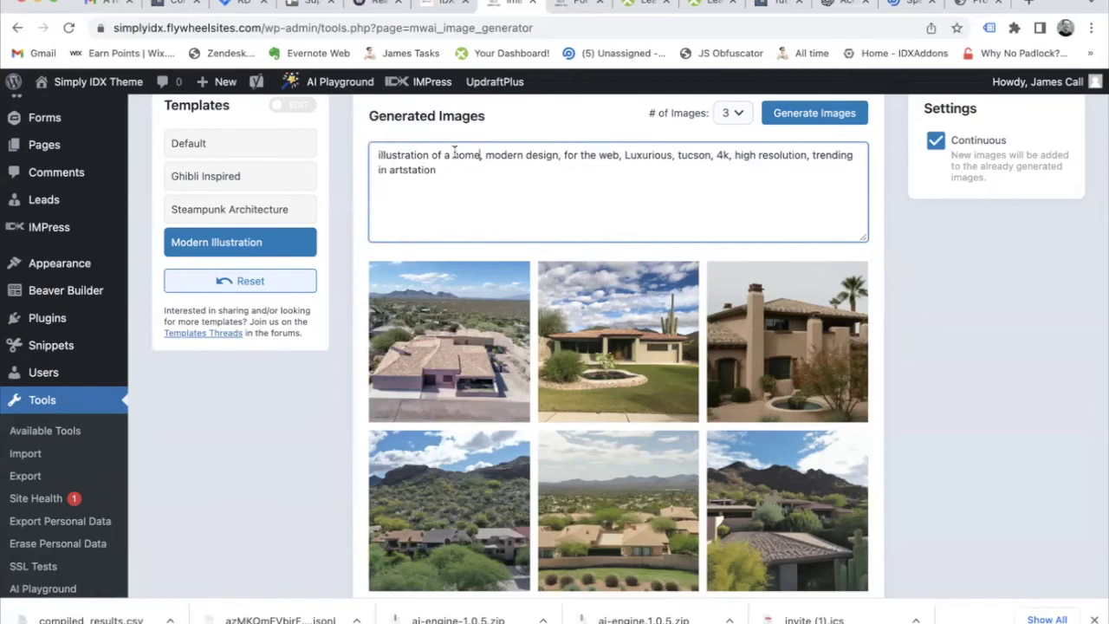
text(, Arizona)
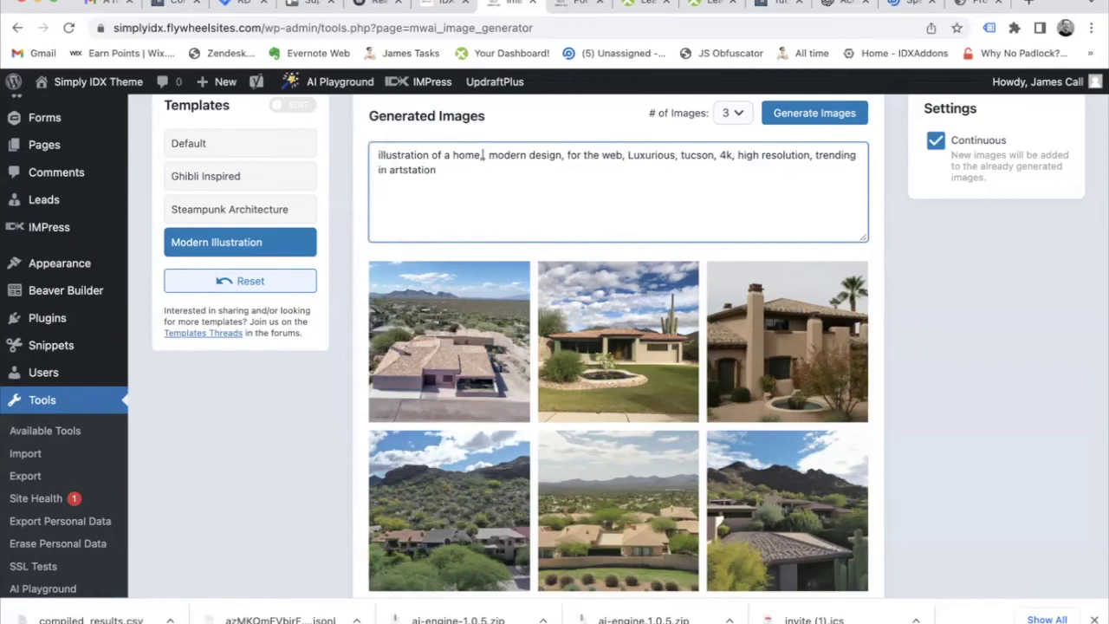
Step: Generate three modern-illustration Arizona home images, making a twelve-image grid
click(837, 113)
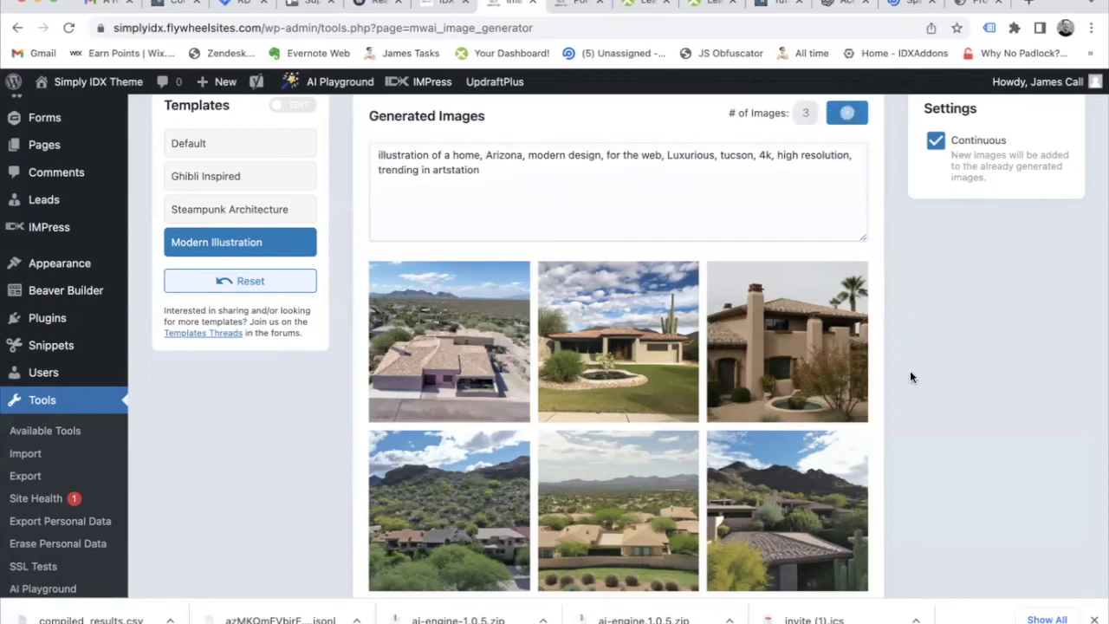
scroll(910, 370, down, 3)
scroll(740, 448, down, 2)
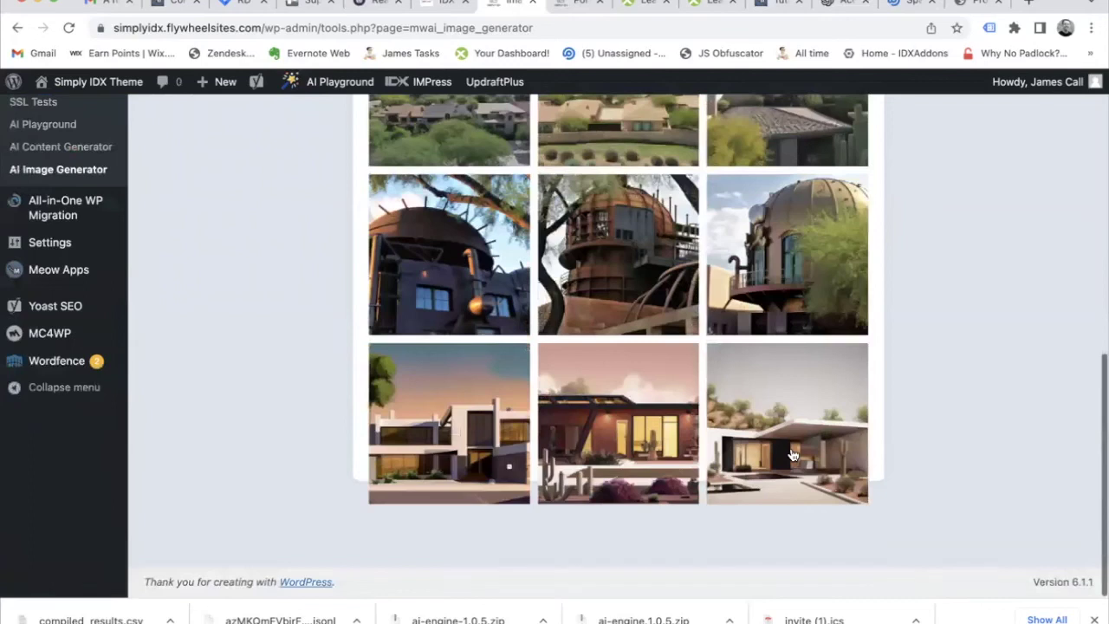
scroll(793, 455, up, 6)
scroll(473, 366, down, 3)
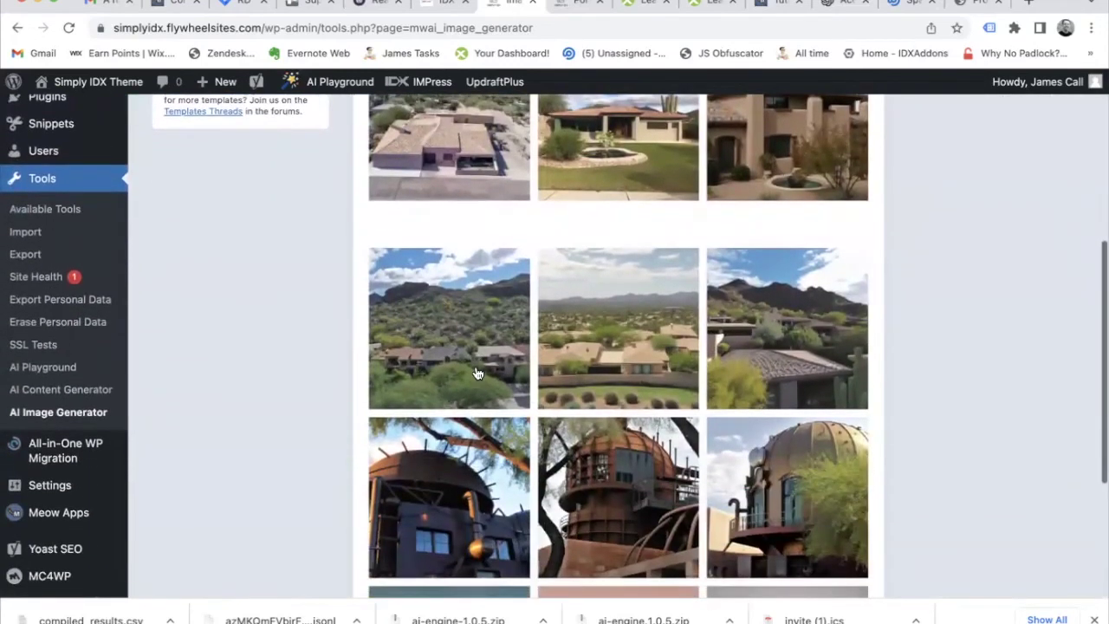
click(53, 371)
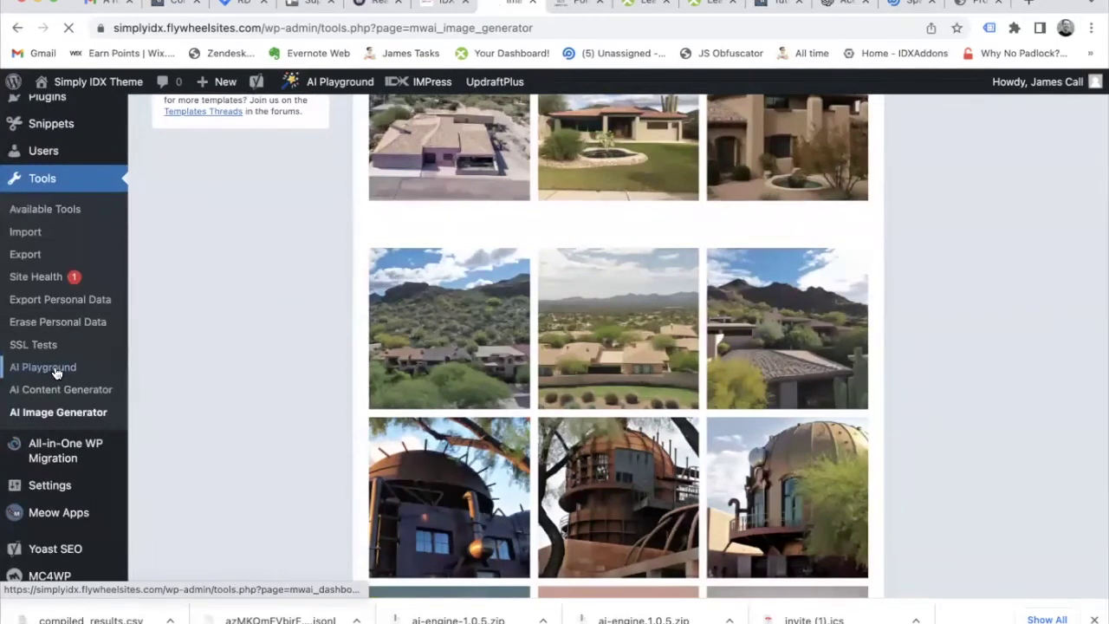
Step: Submit the Restaurant Review Writer prompt and select the generated Kagurazaka French restaurant review
scroll(493, 393, down, 1)
scroll(493, 393, down, 1)
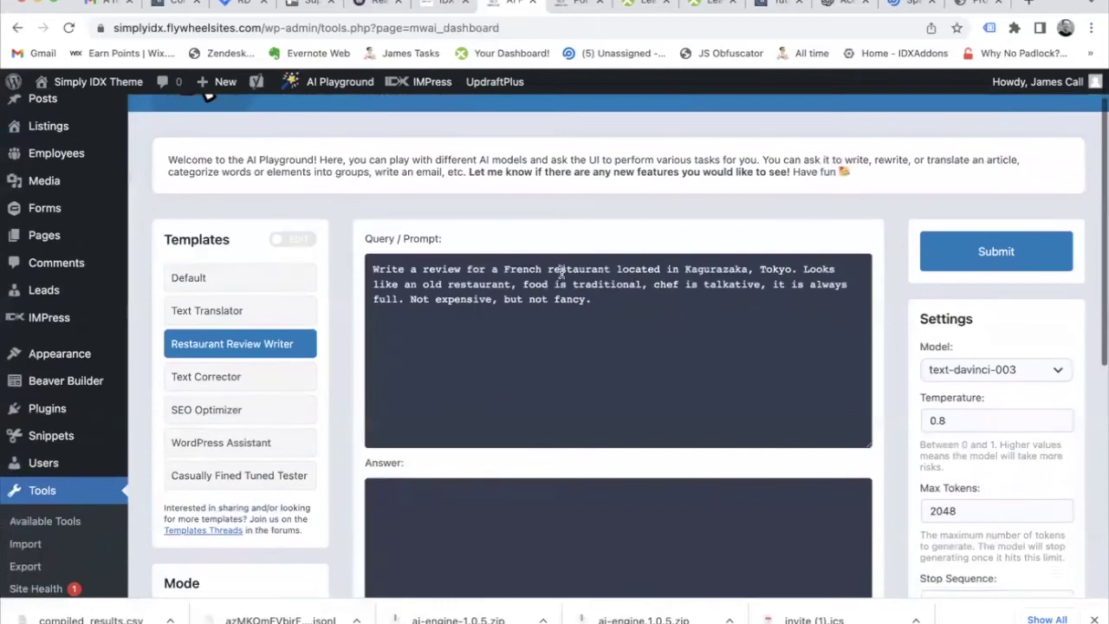
scroll(559, 317, down, 3)
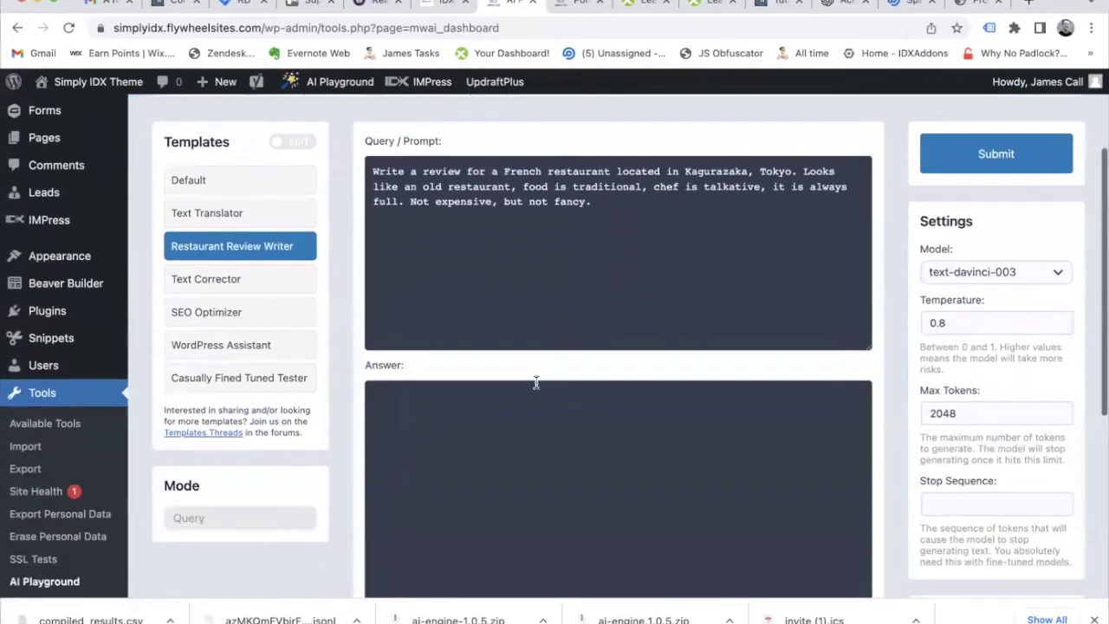
click(974, 169)
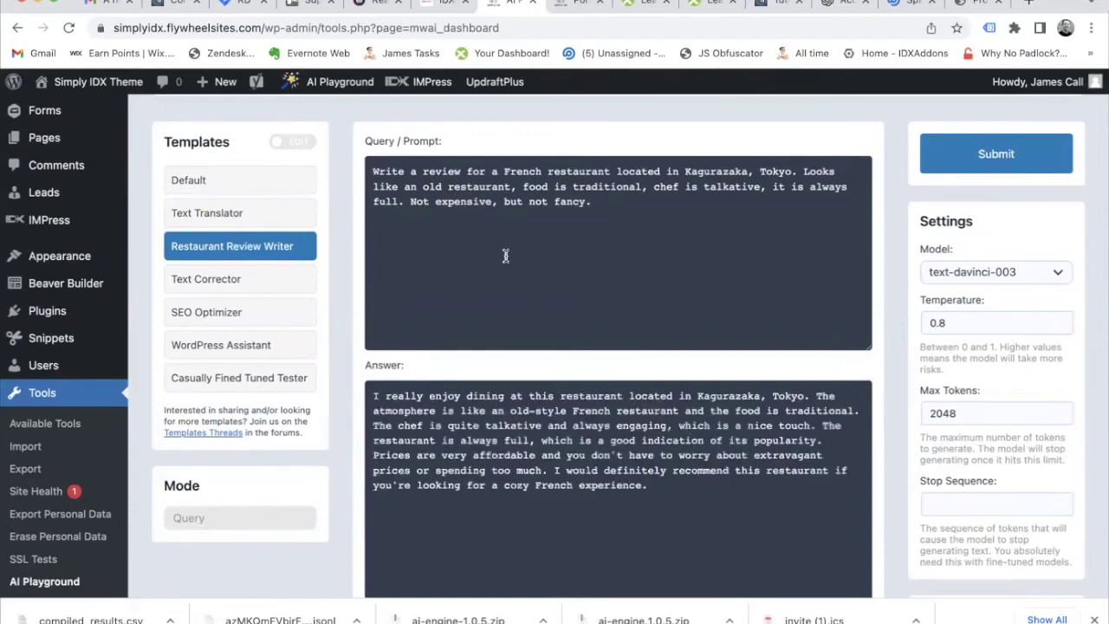
scroll(506, 255, down, 1)
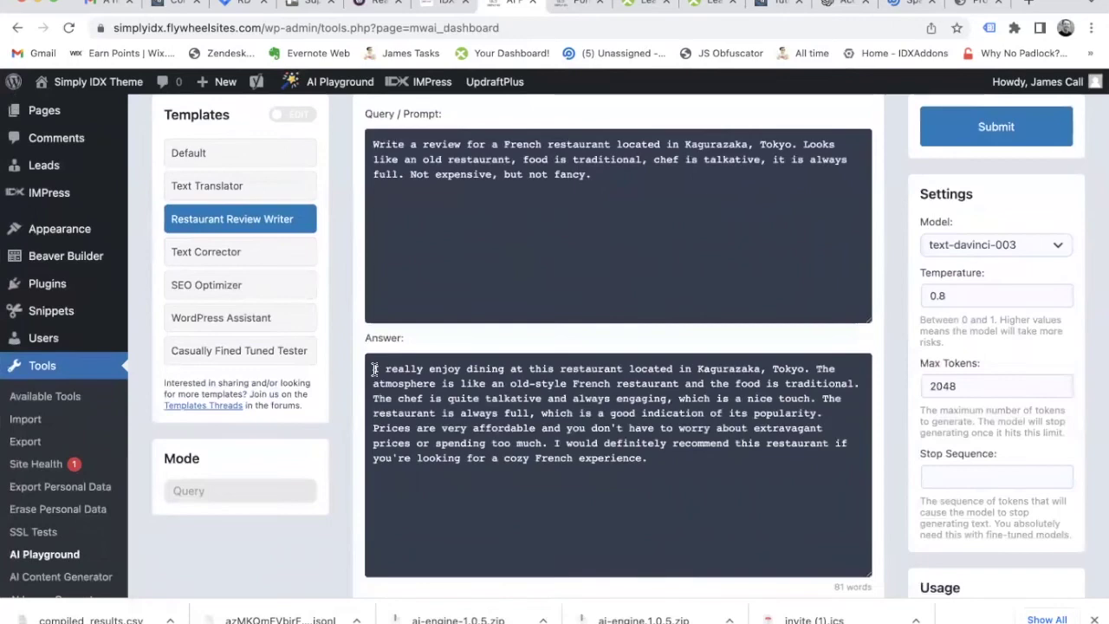
drag(374, 369, 648, 458)
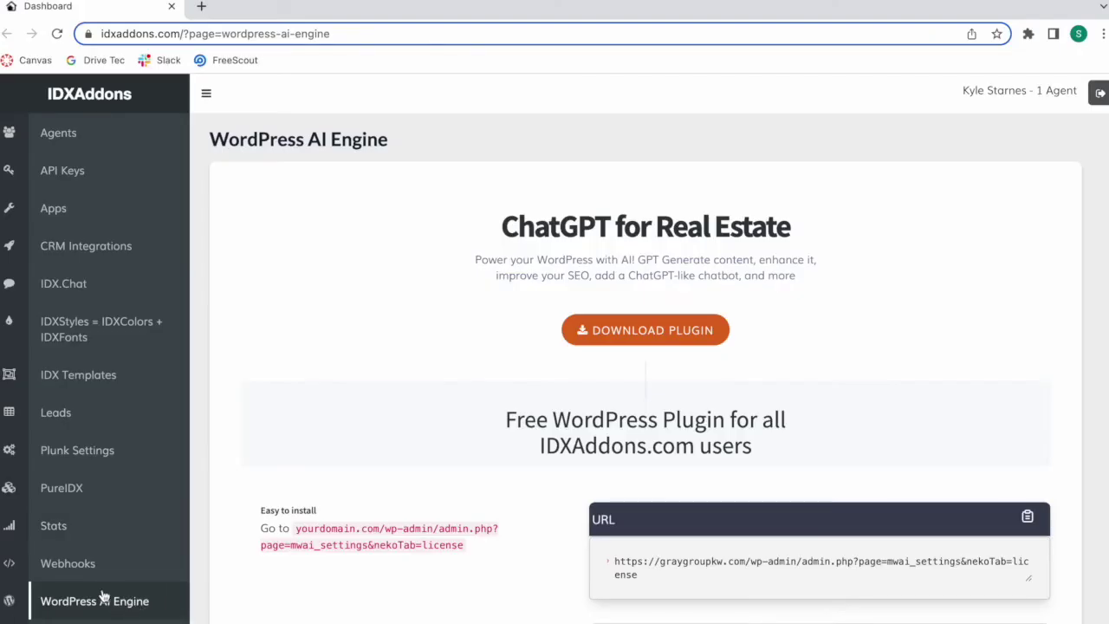
scroll(424, 372, down, 4)
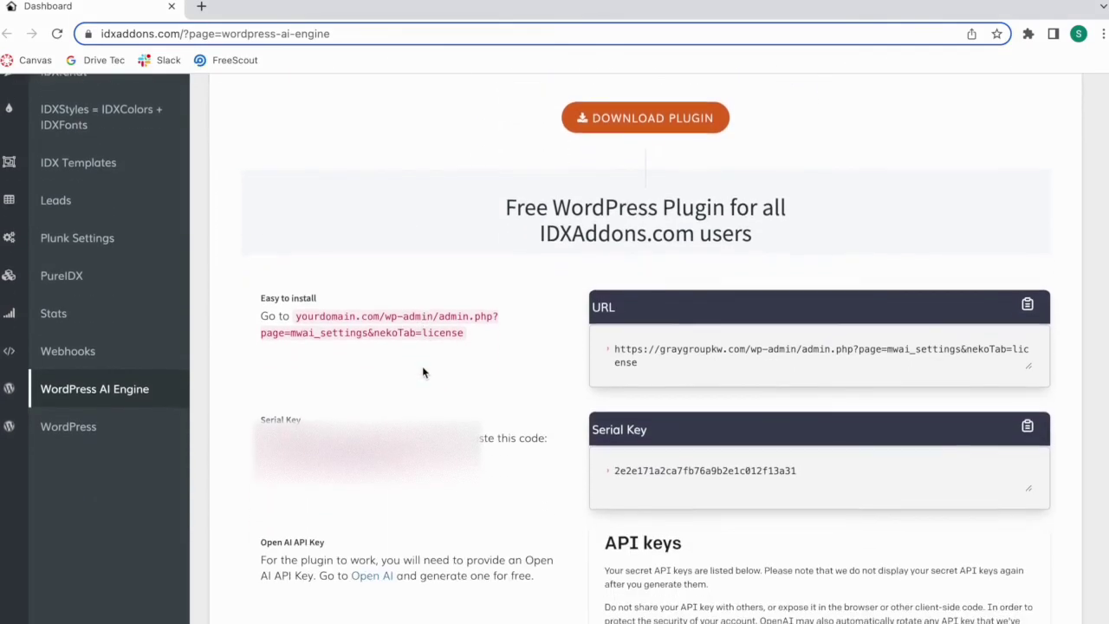
scroll(423, 369, down, 1)
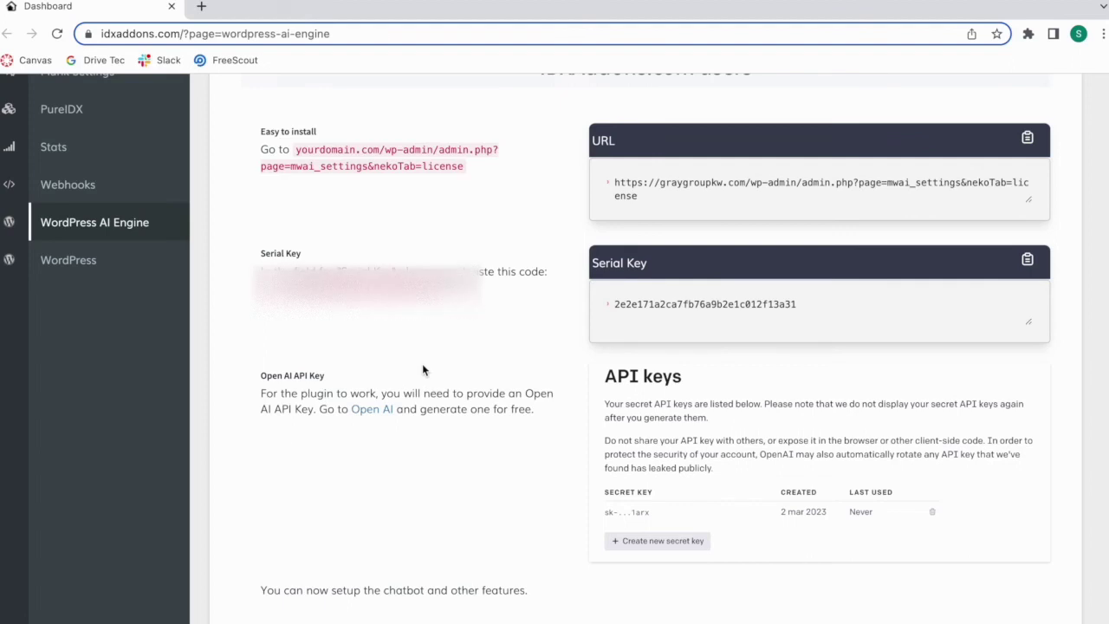
drag(260, 149, 485, 172)
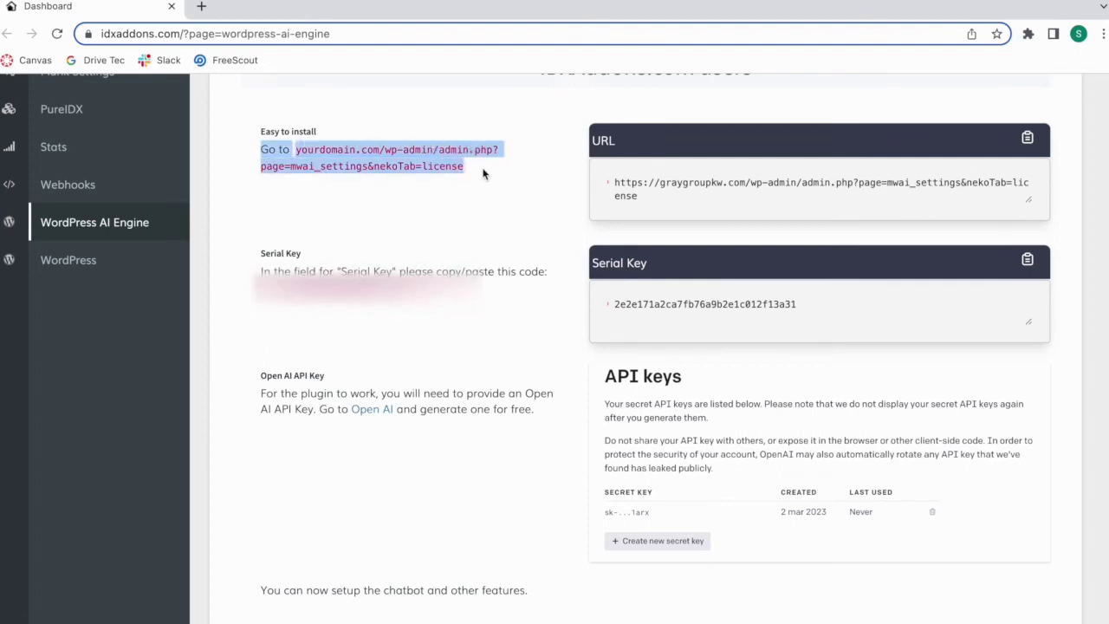
click(521, 273)
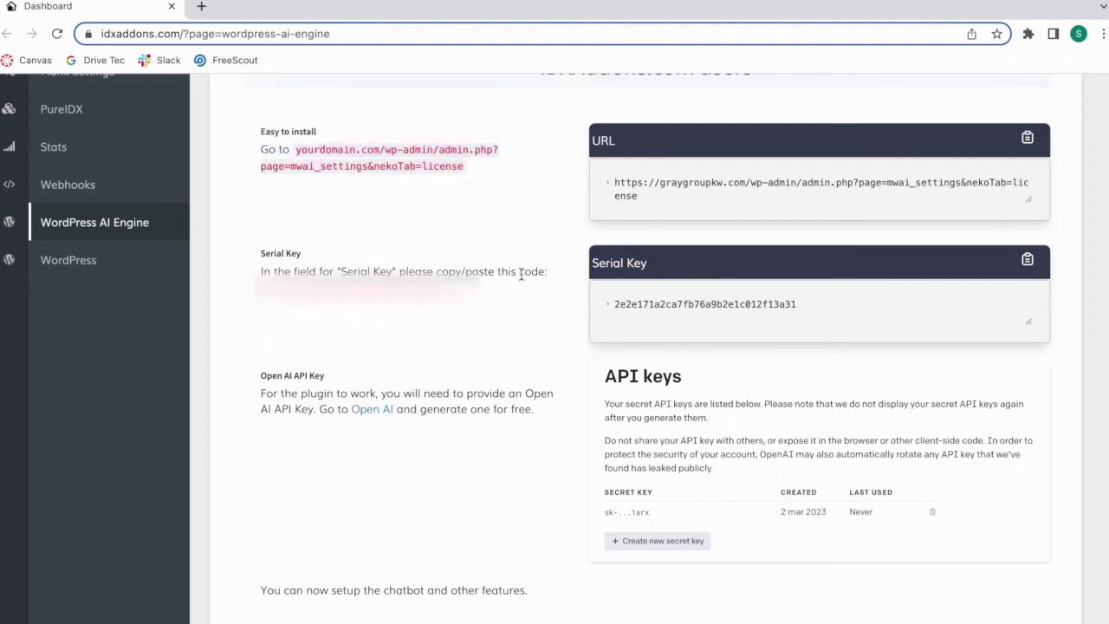
scroll(516, 346, down, 1)
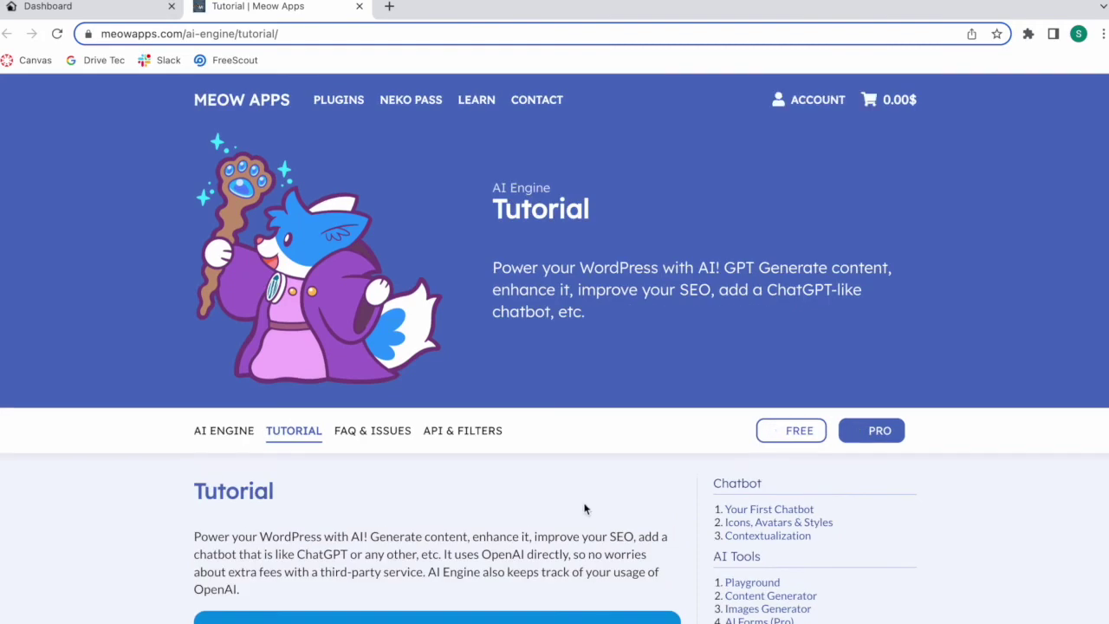
Step: Skim the AI Engine tutorial, then read the FAQ & Issues page
scroll(584, 508, down, 15)
scroll(584, 508, down, 20)
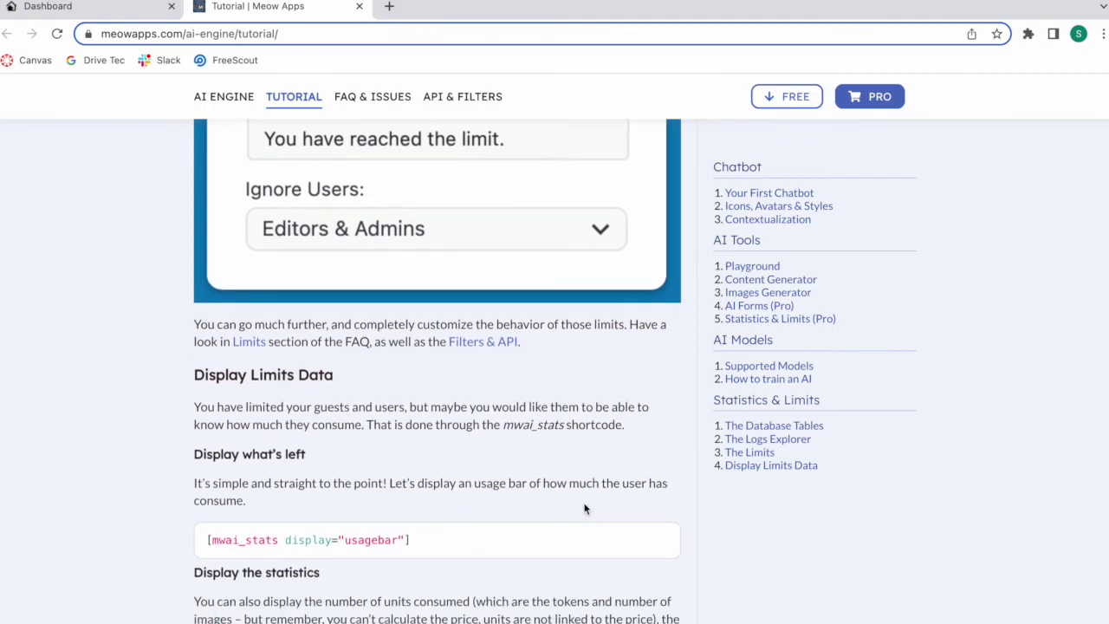
scroll(485, 346, up, 20)
click(391, 176)
scroll(403, 359, down, 15)
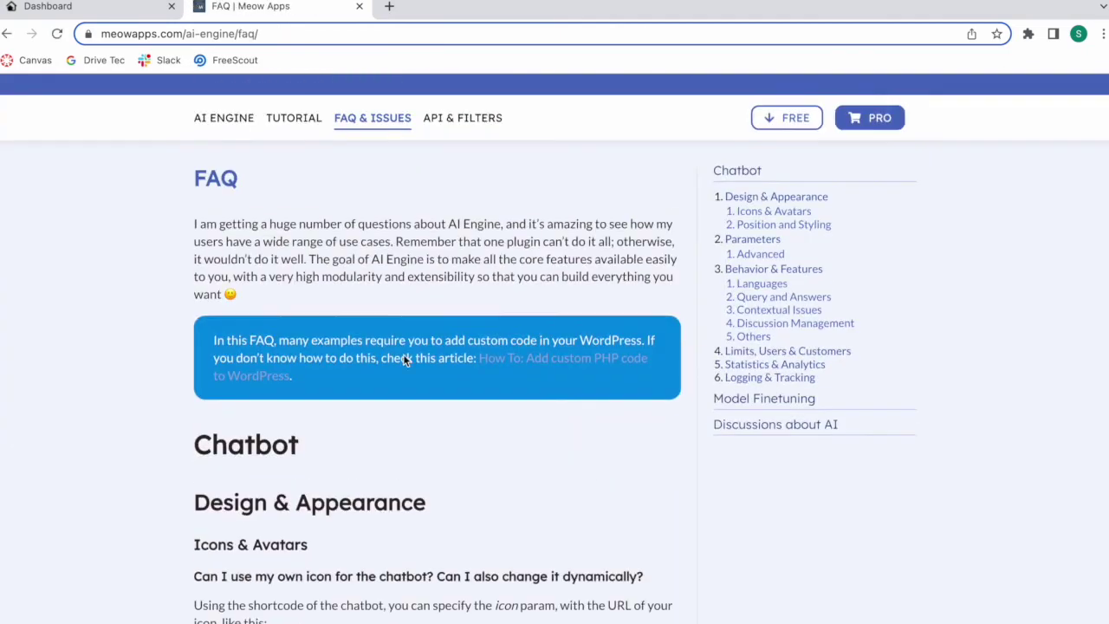
scroll(403, 360, down, 20)
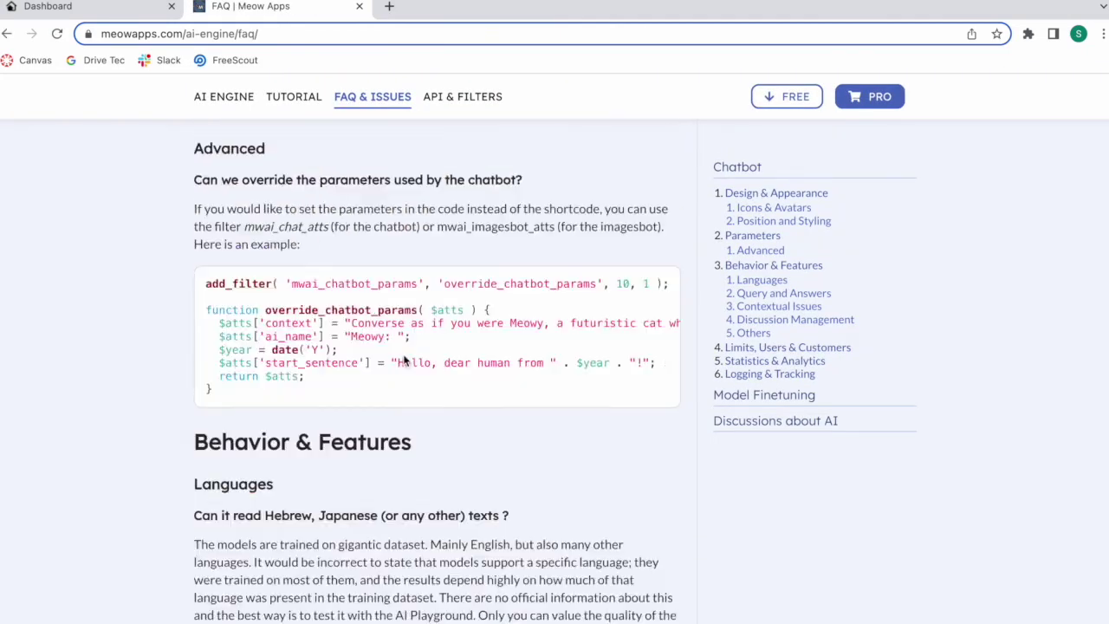
scroll(403, 359, up, 1)
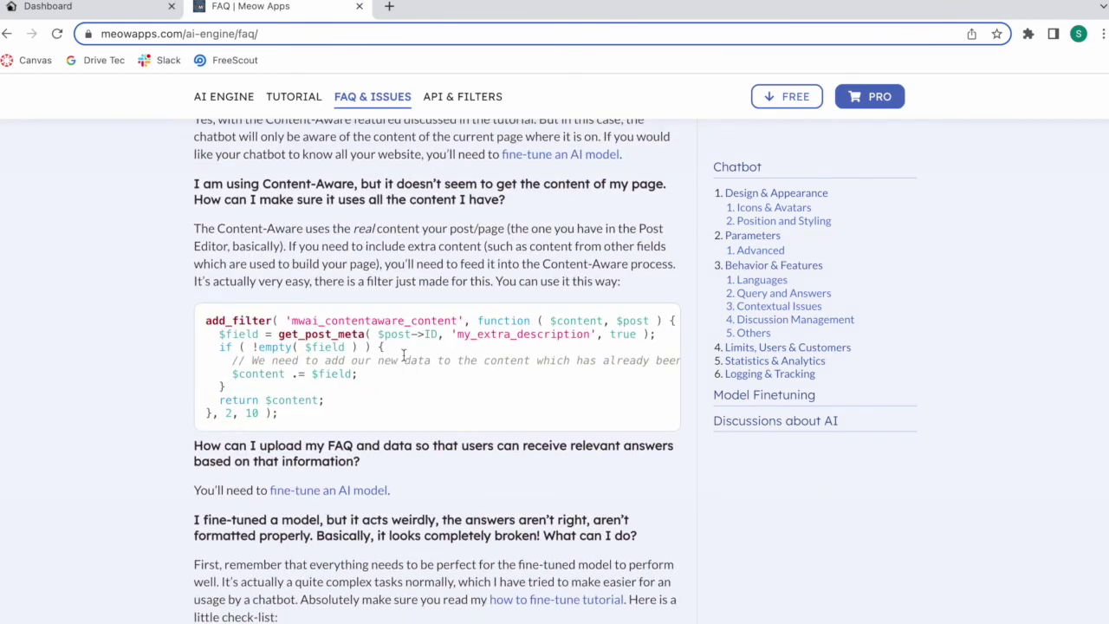